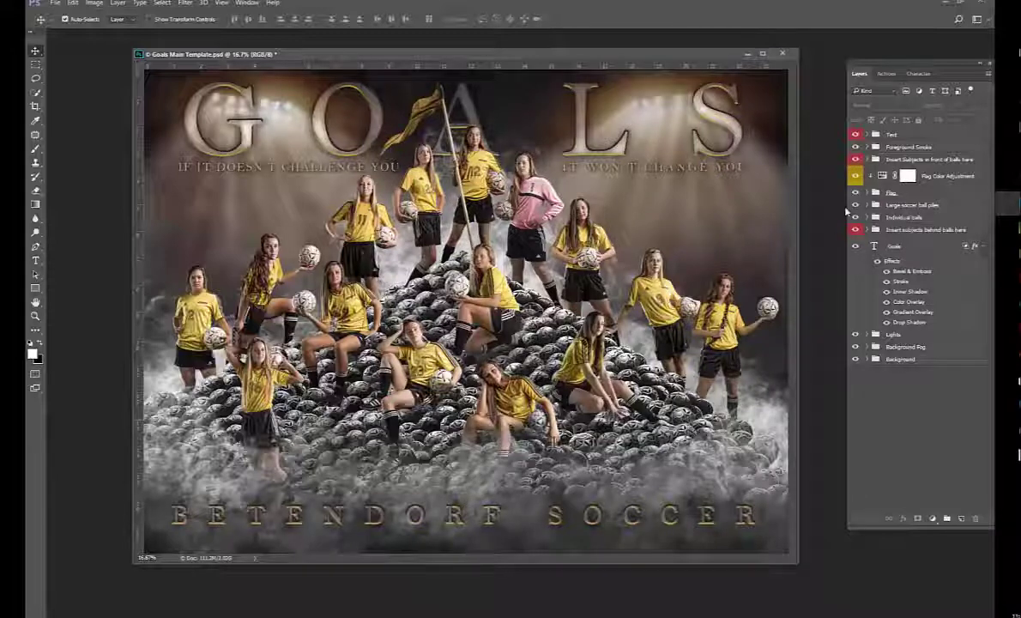
Replace "BETENDORF" with "DURANT" in the team title text along the poster's lower edge
click(866, 135)
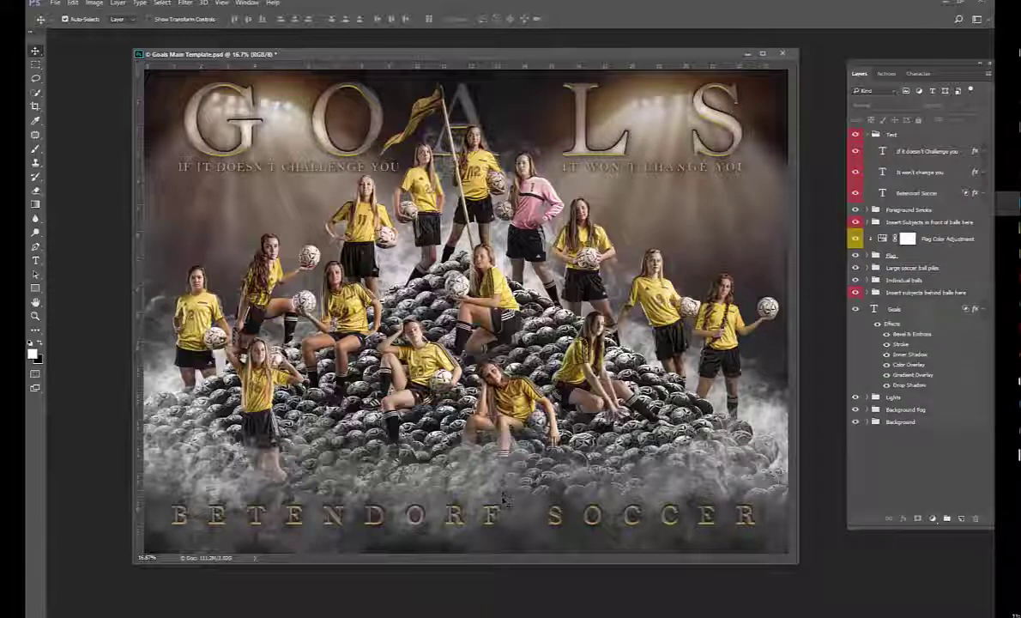
key(t)
drag(484, 514, 406, 514)
drag(324, 515, 521, 515)
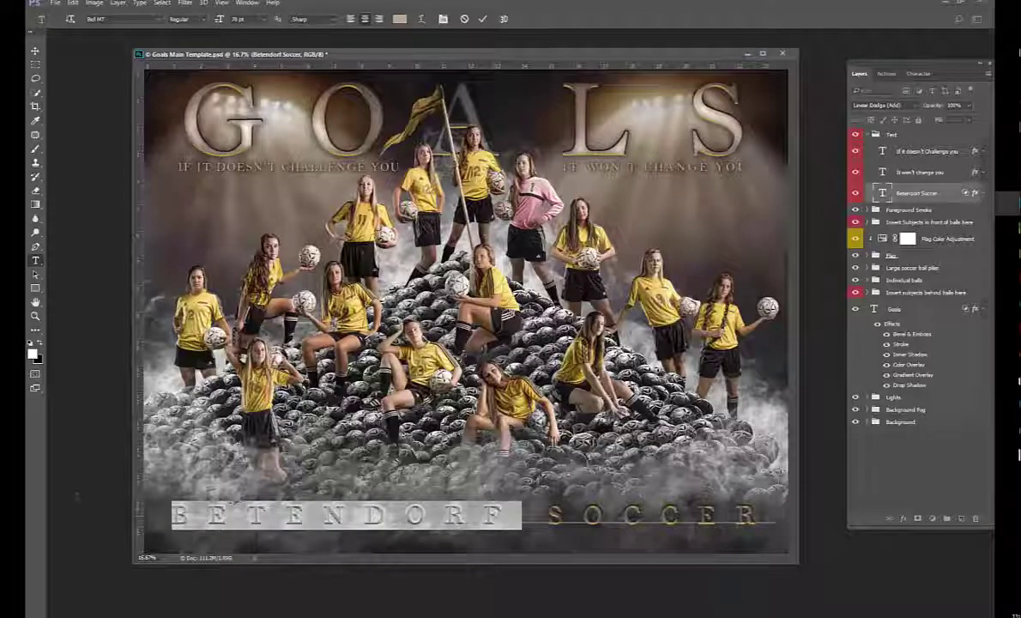
text(DURAN)
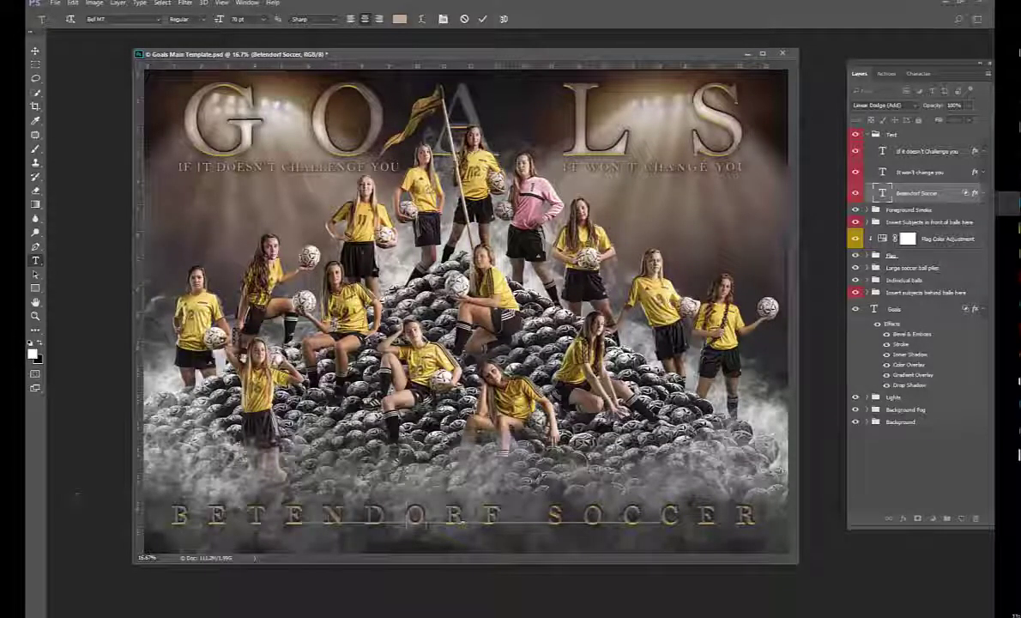
text(T)
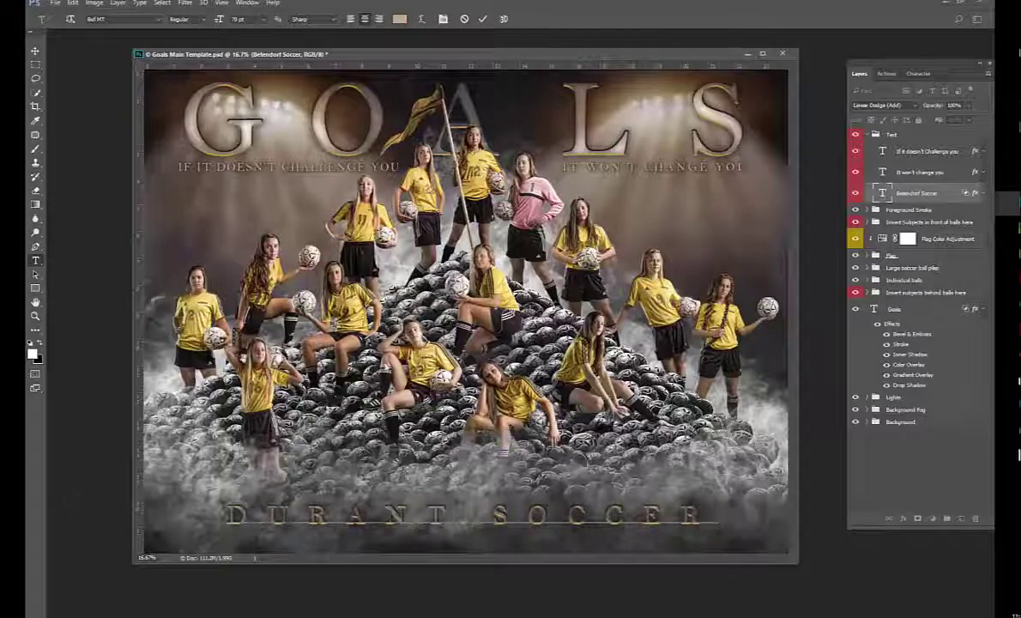
click(35, 51)
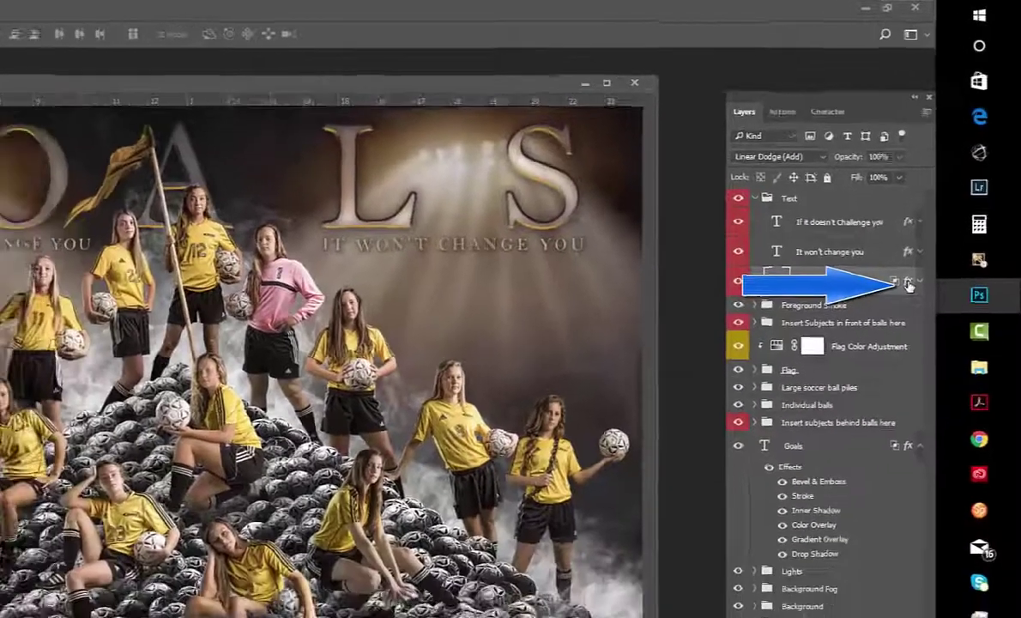
Try blue, orange and green (#448722) as the Bevel & Emboss highlight colour of the Durant Soccer text
double_click(876, 355)
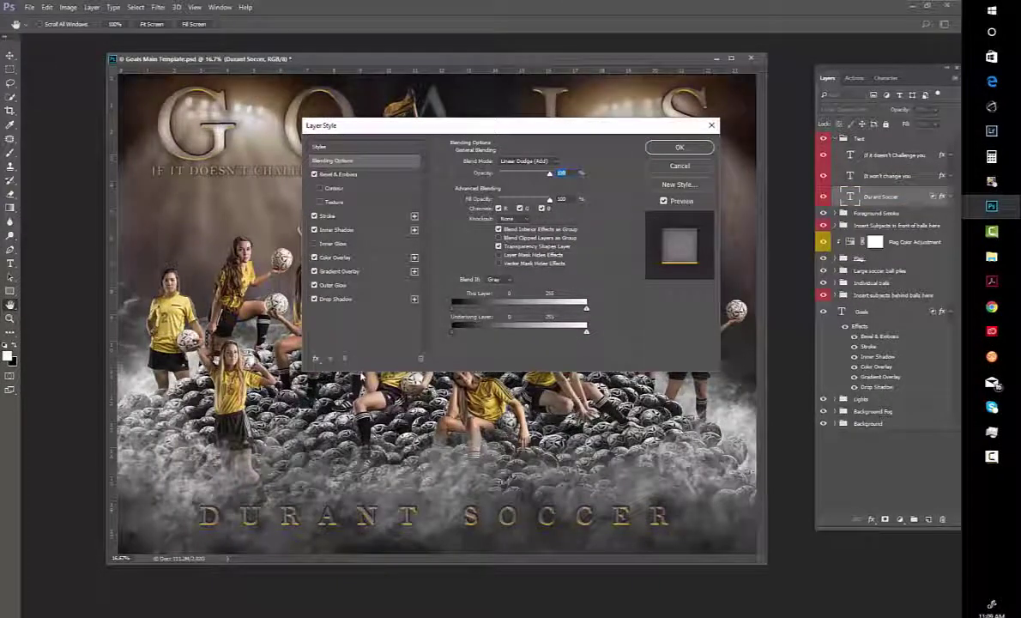
click(343, 174)
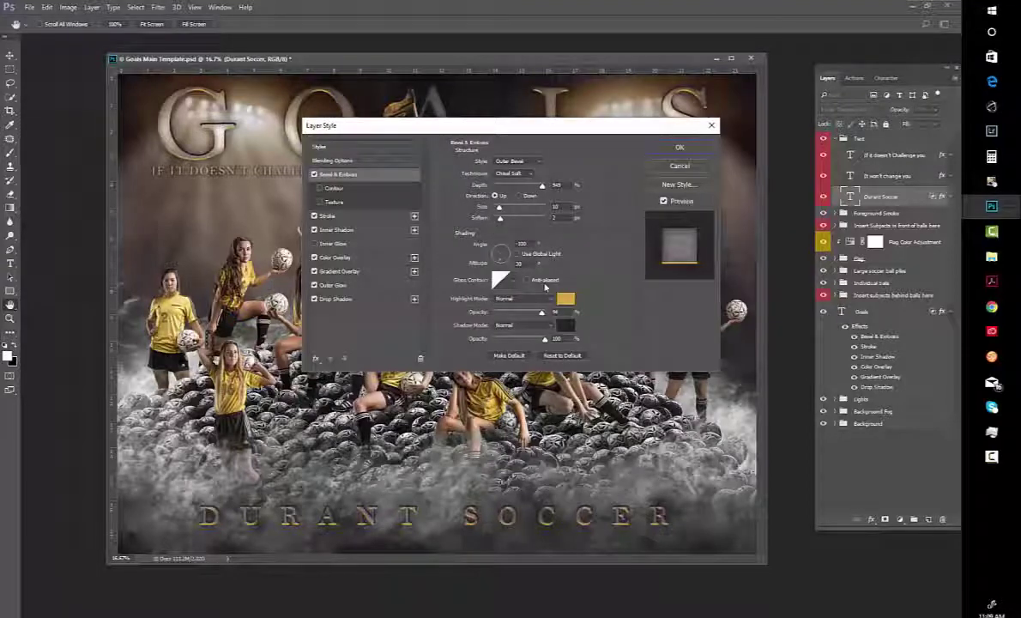
click(566, 298)
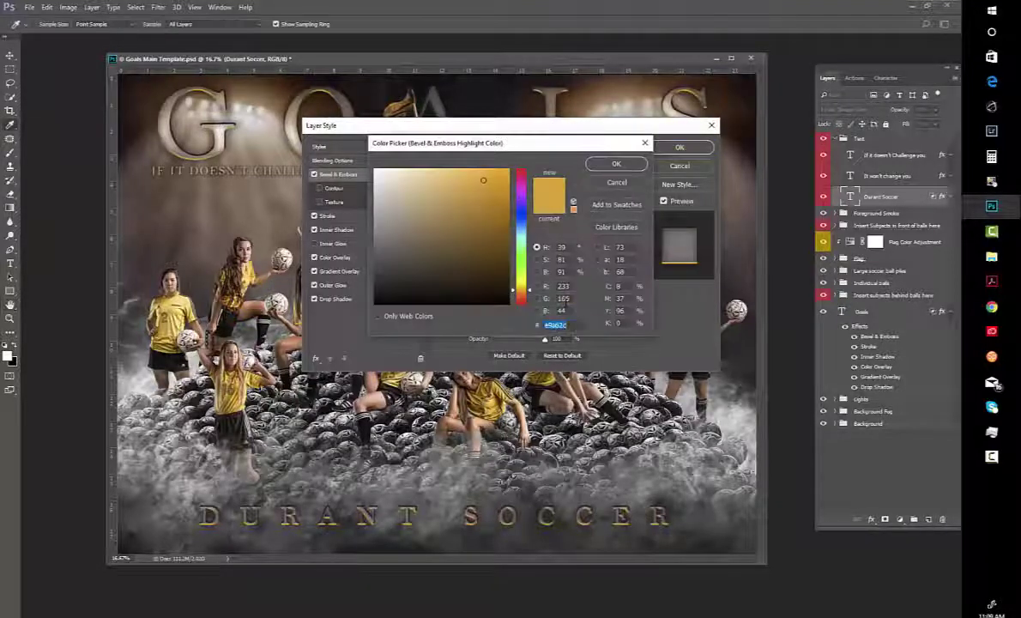
click(522, 216)
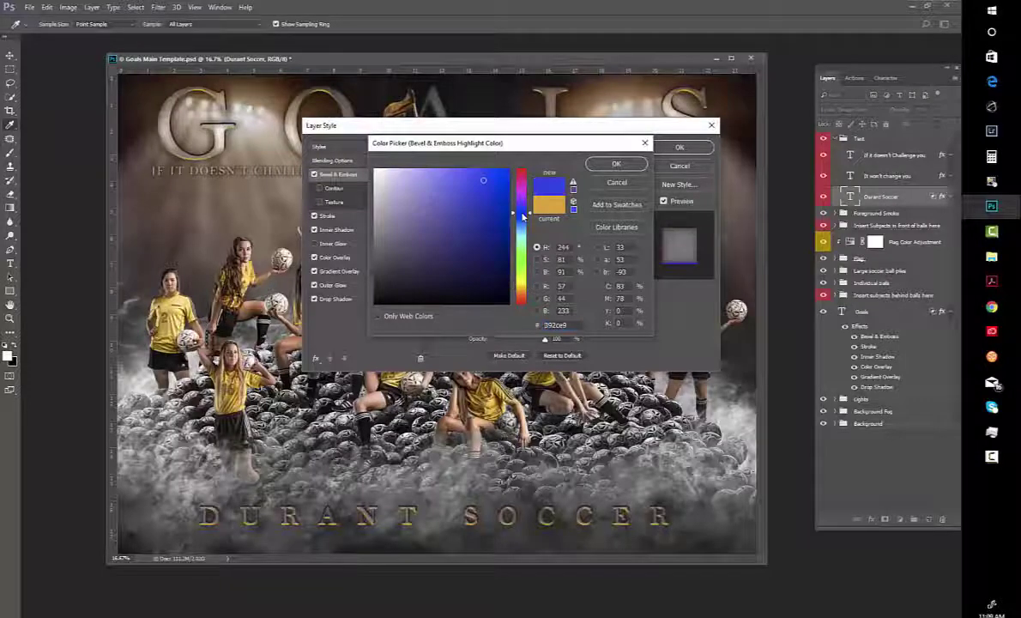
click(521, 296)
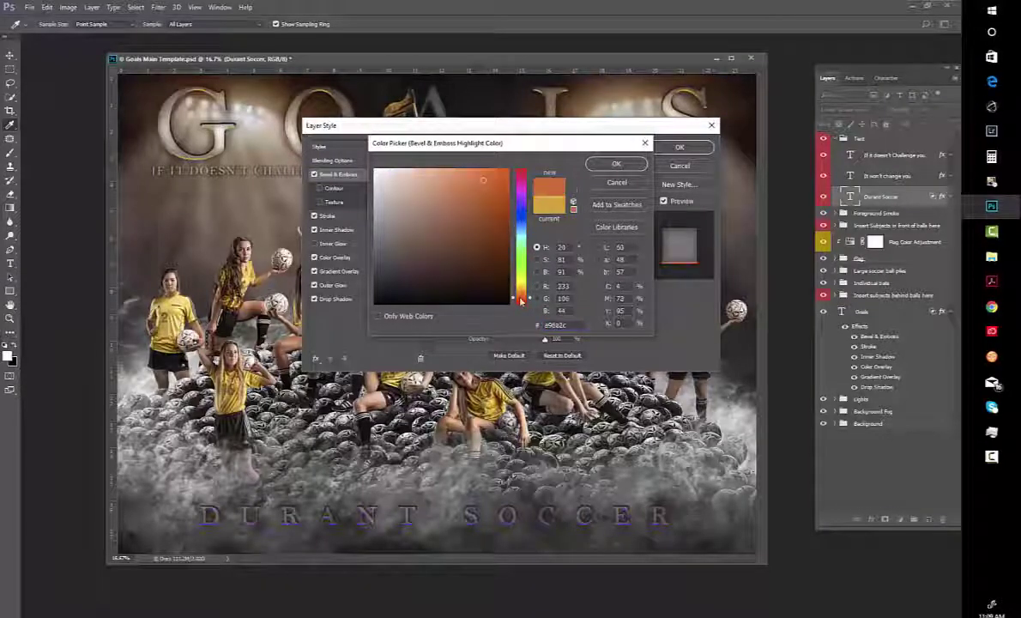
click(522, 267)
click(475, 232)
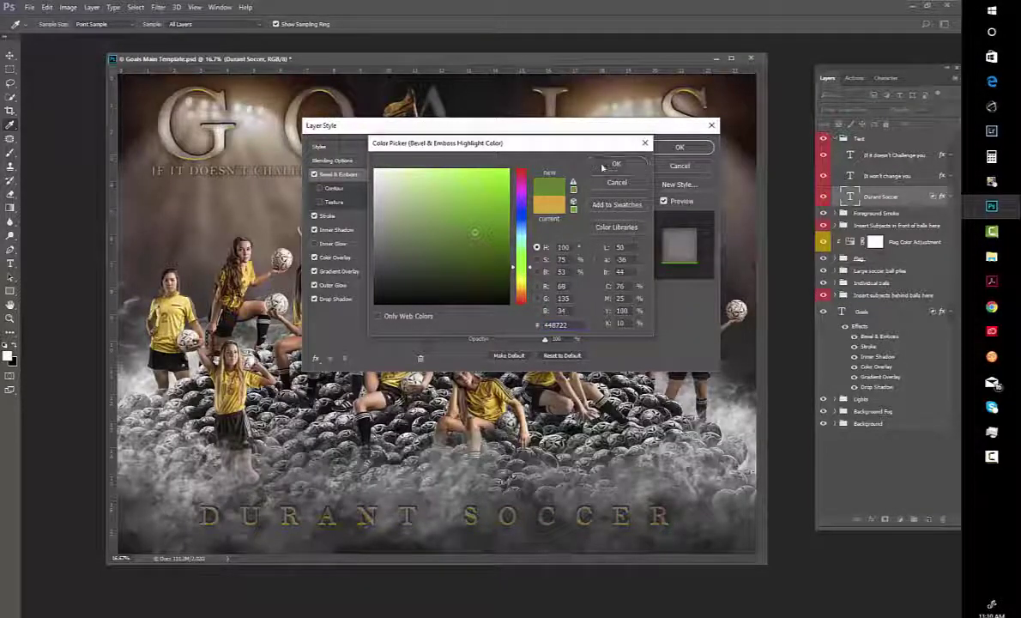
key(Return)
click(681, 148)
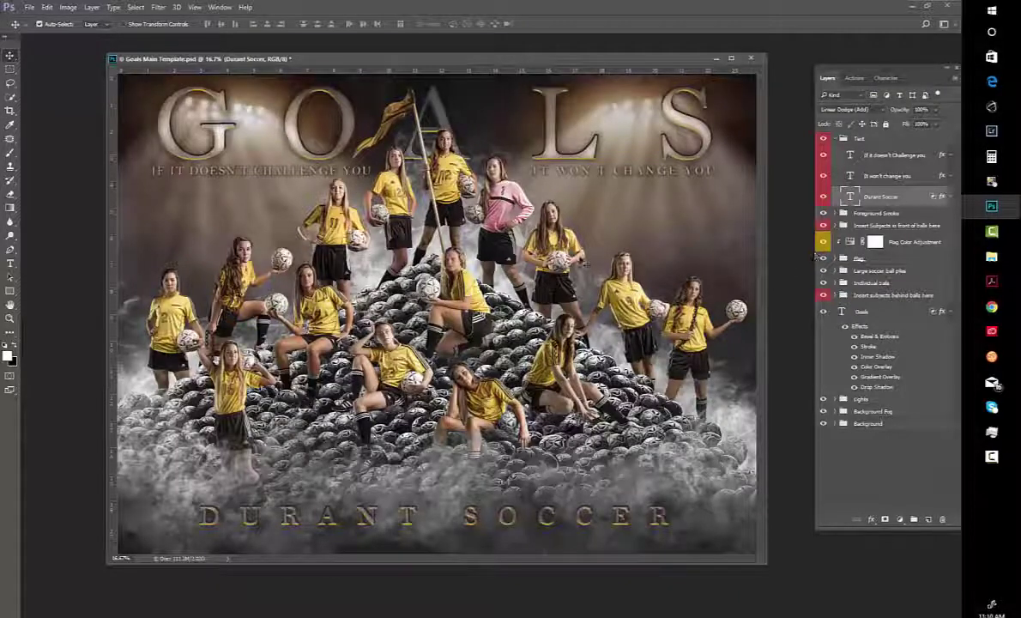
Collapse the Text group and the effects list of the Goals text layer
key(c)
key(v)
click(836, 139)
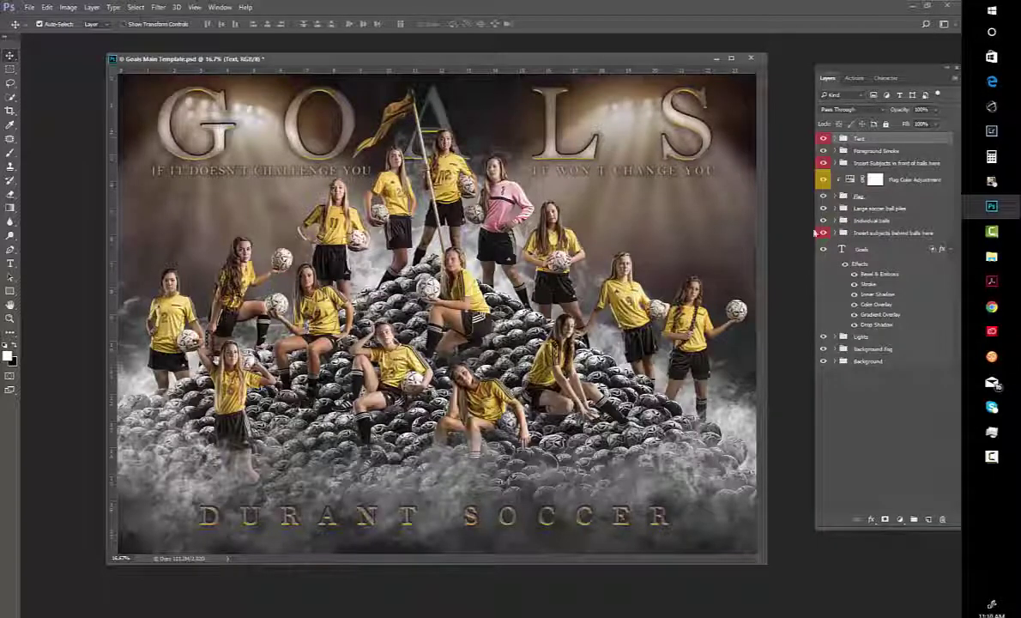
click(942, 250)
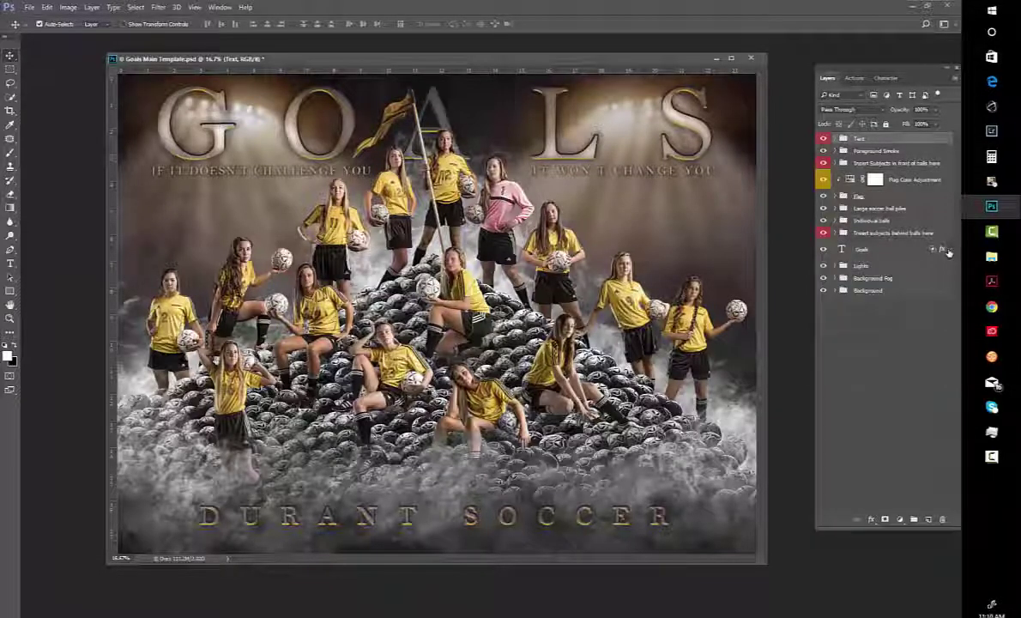
Inspect the Bevel & Emboss highlight colour in the Goals text's layer style without changing it
click(943, 250)
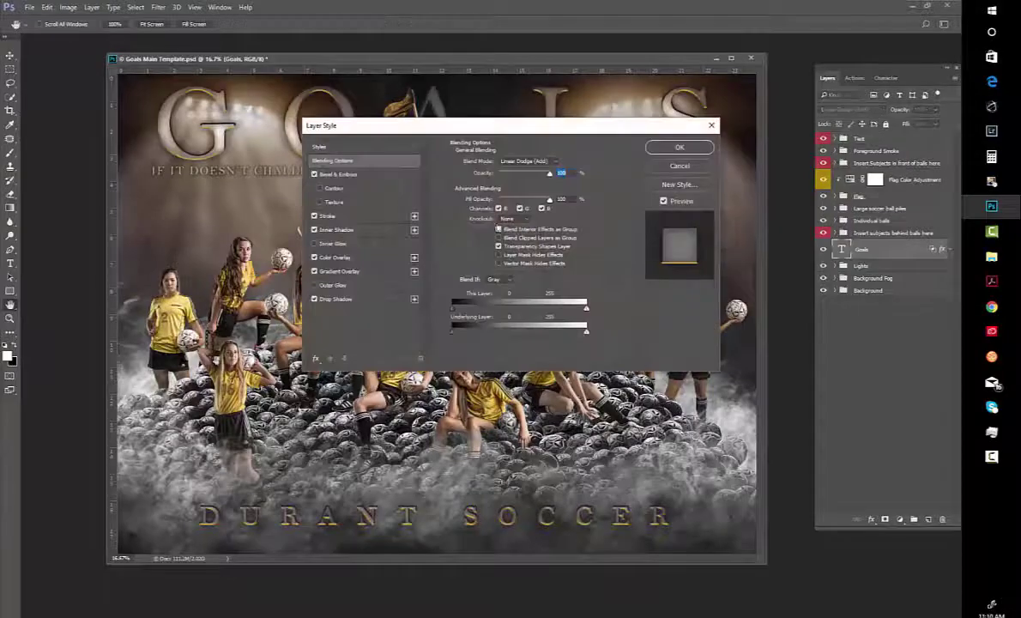
click(365, 174)
click(563, 300)
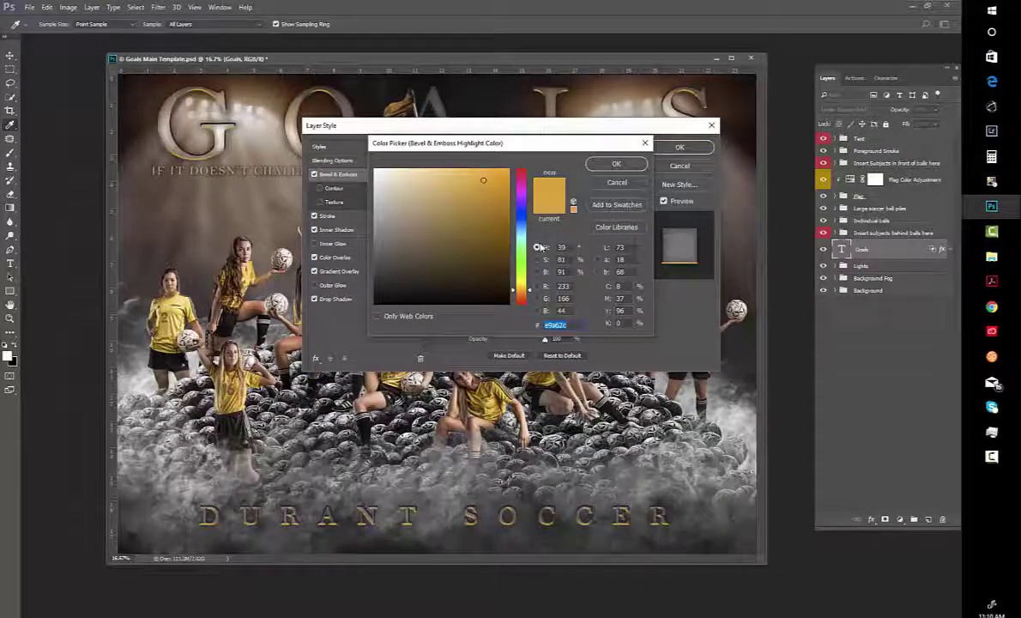
click(627, 166)
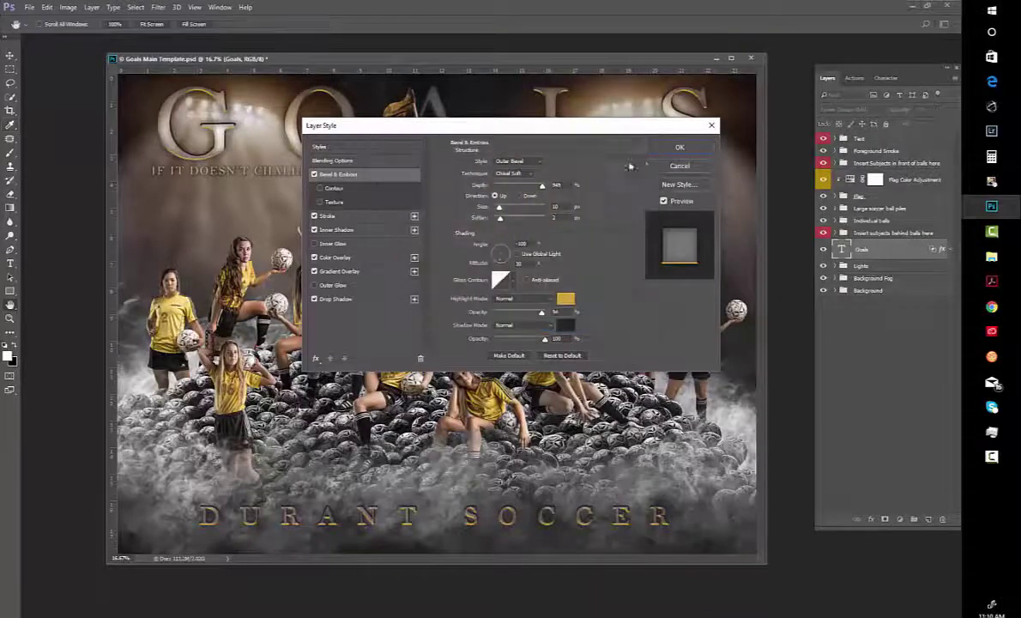
key(Return)
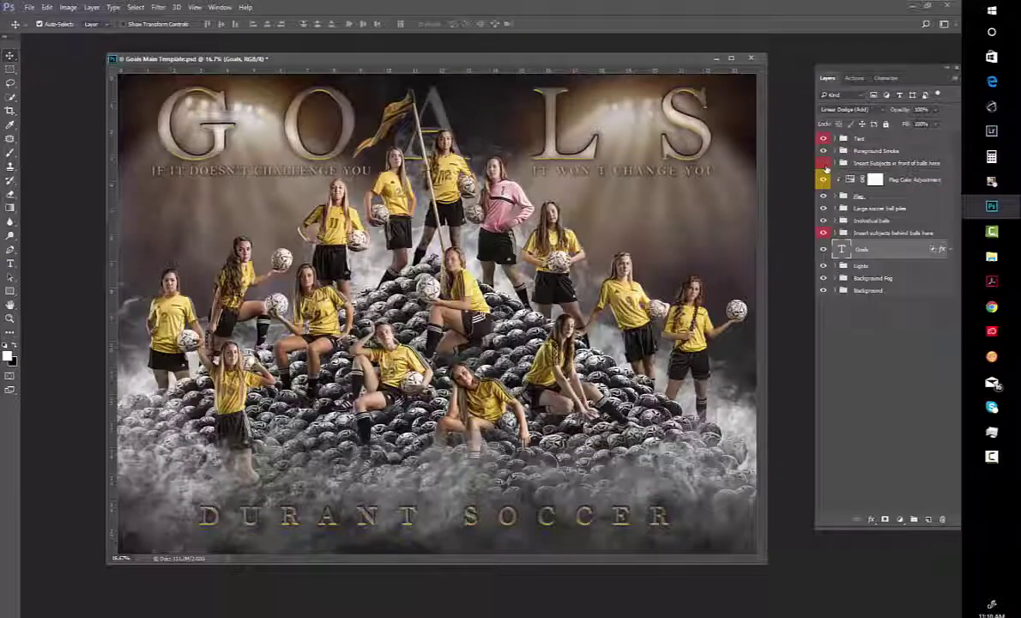
Hide and reshow the subject groups in front of and behind the balls, and expand the front group's Sample subjects folder
click(824, 163)
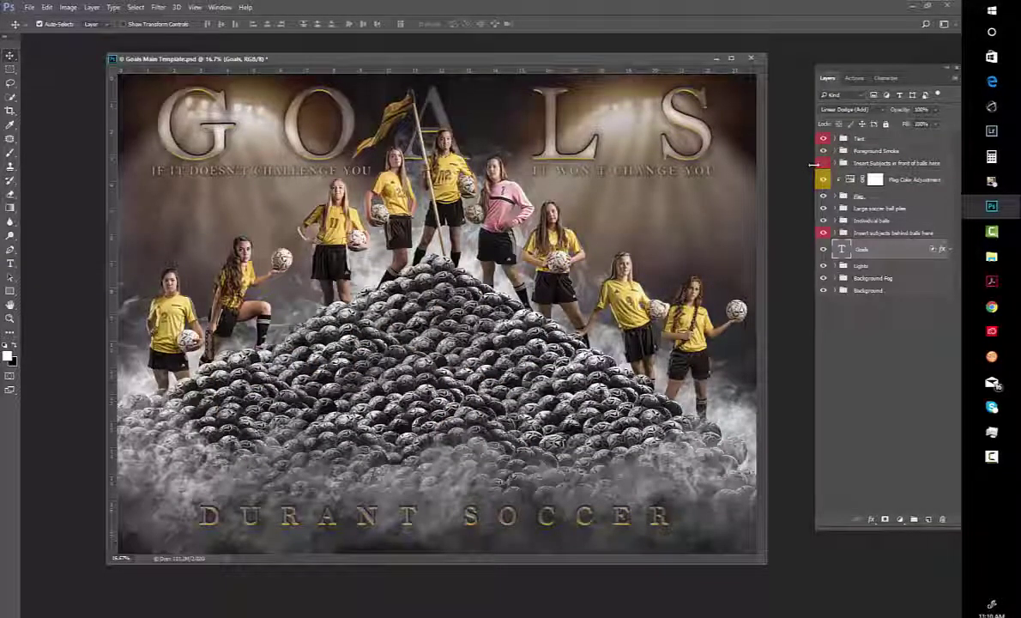
click(822, 163)
click(834, 163)
click(866, 175)
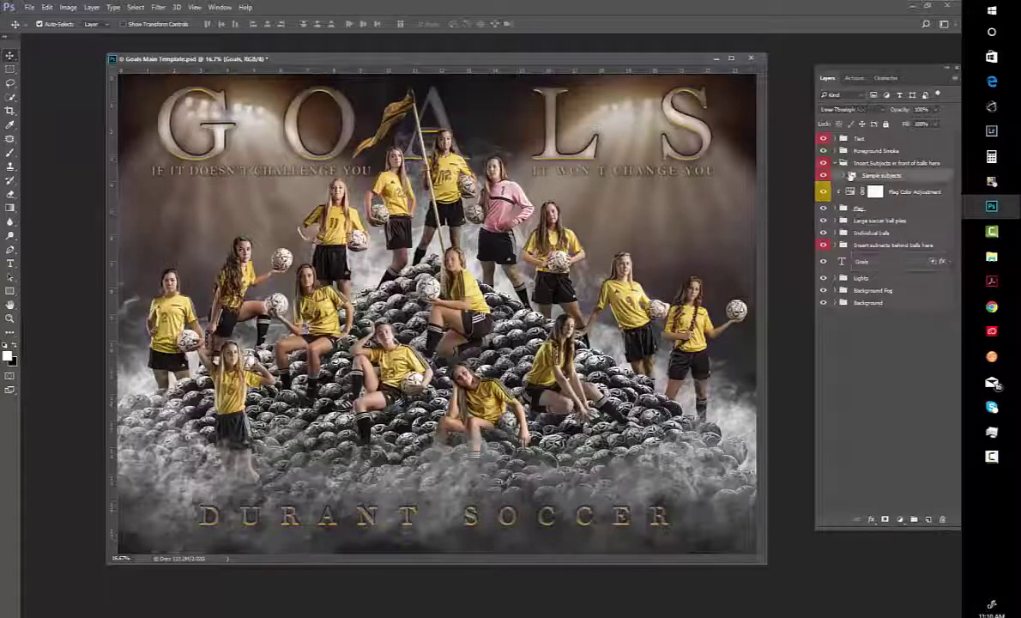
click(845, 175)
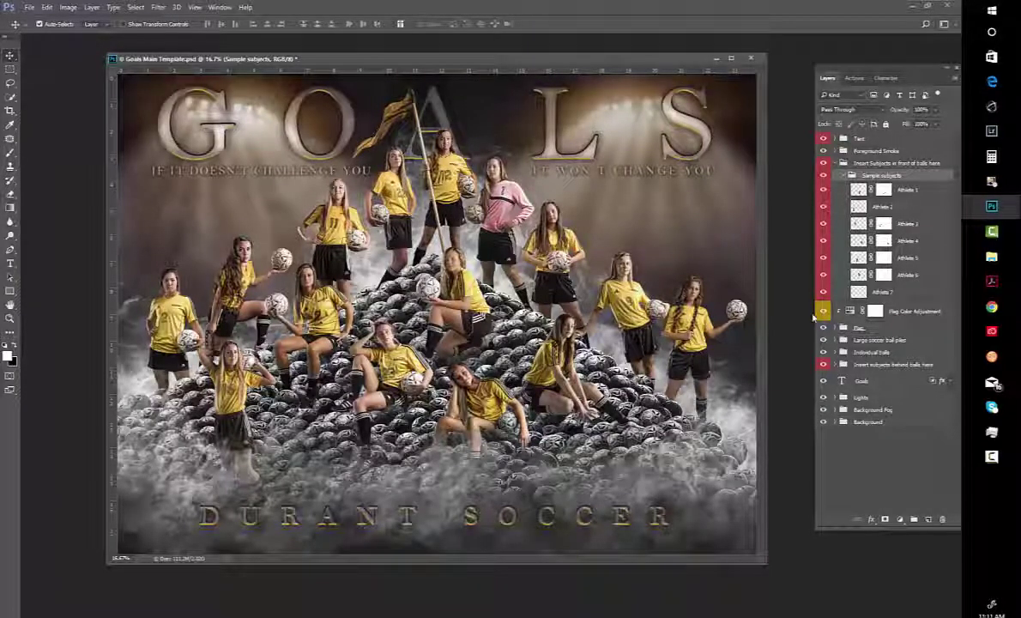
click(823, 364)
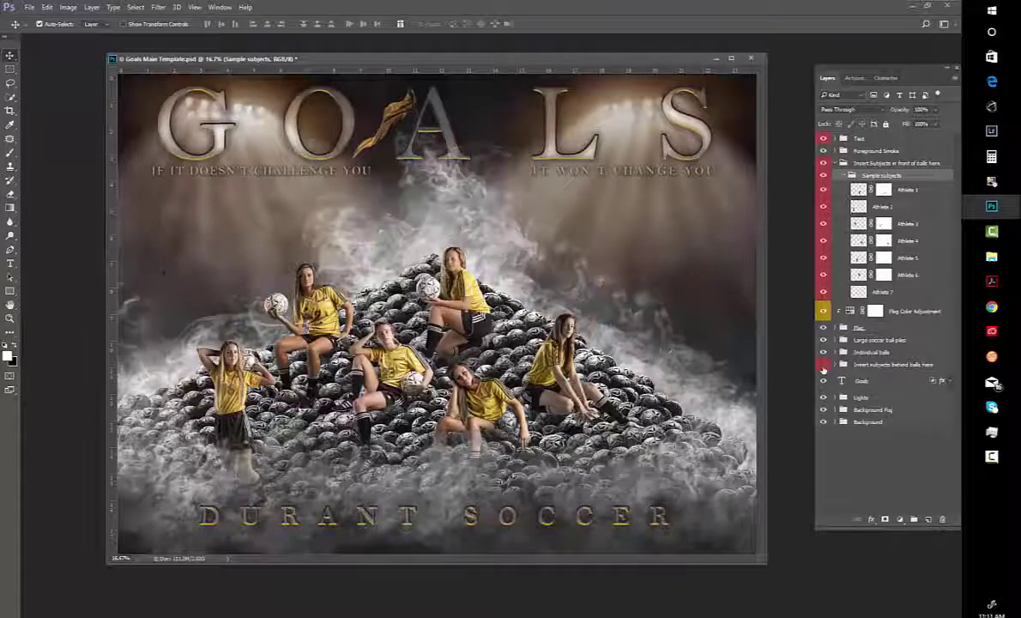
click(824, 364)
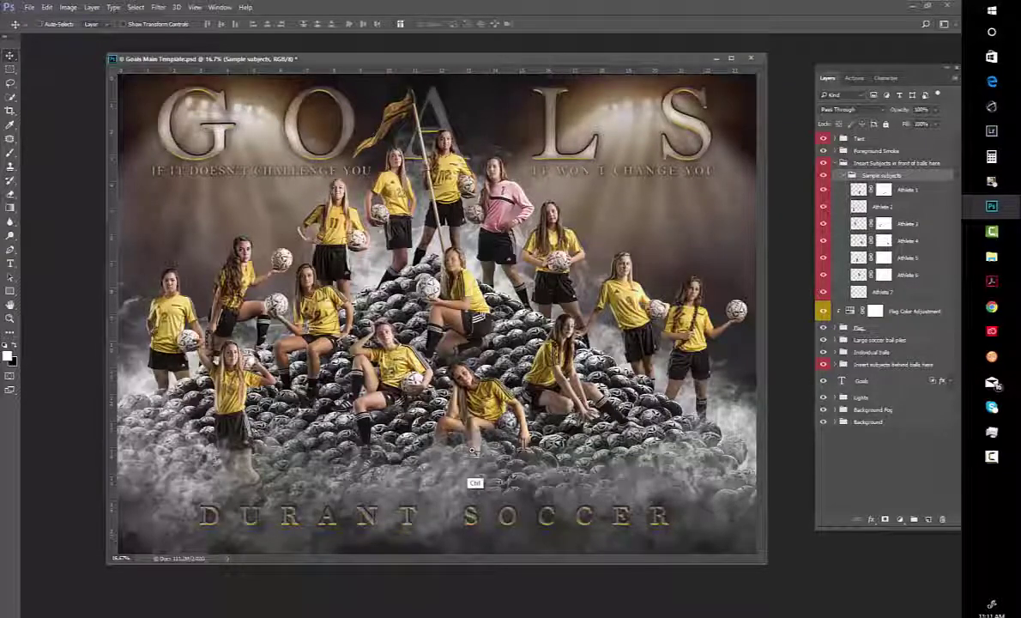
Disable and delete Athlete 4's layer mask without applying it, and add a new blank layer mask to that layer
scroll(473, 454, up, 1)
drag(698, 401, 717, 414)
scroll(650, 378, up, 1)
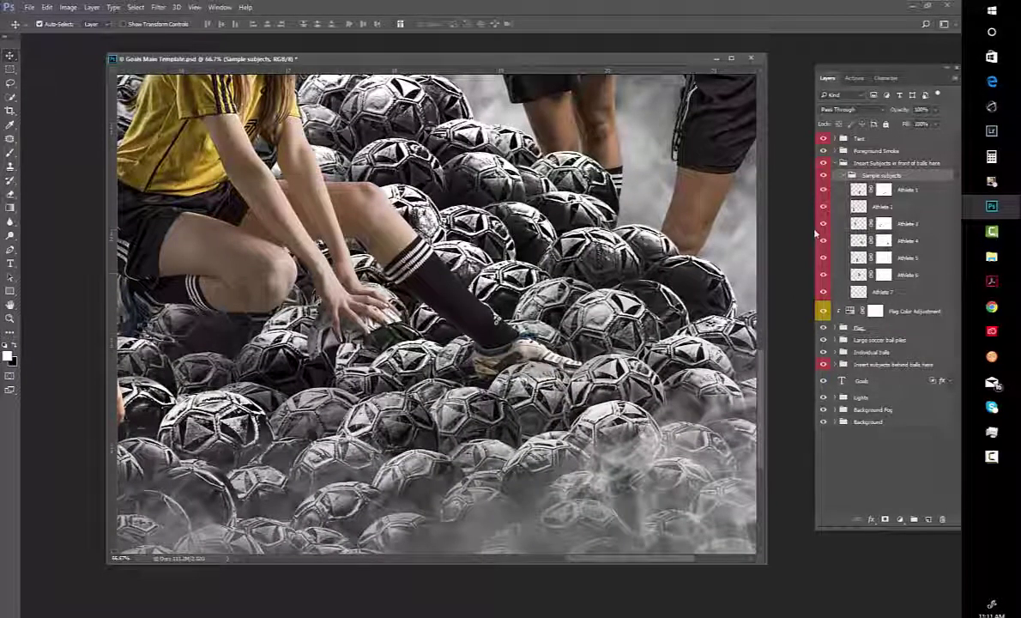
click(379, 219)
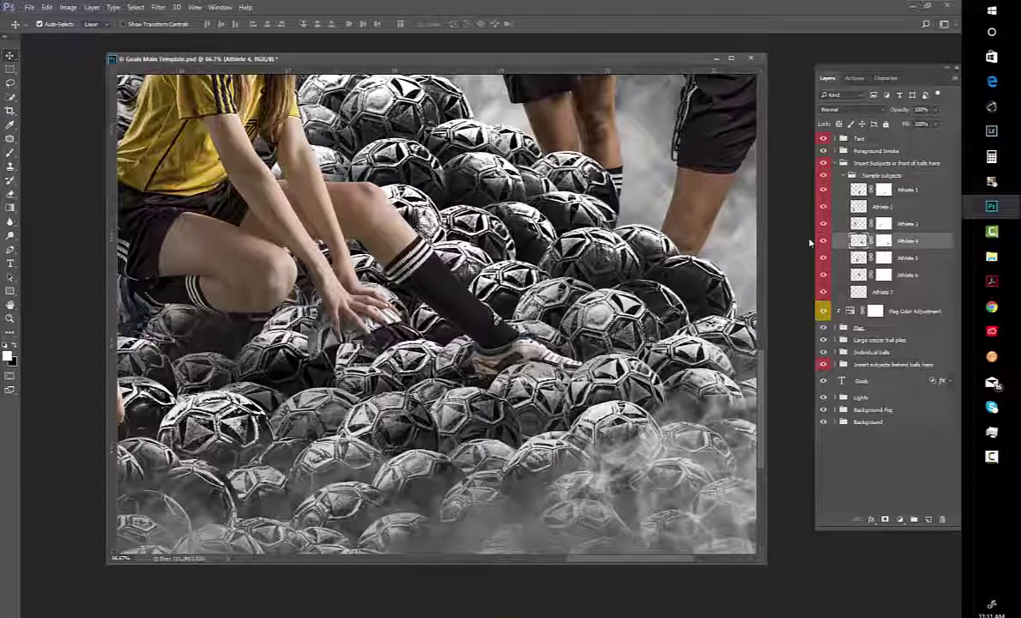
right_click(883, 240)
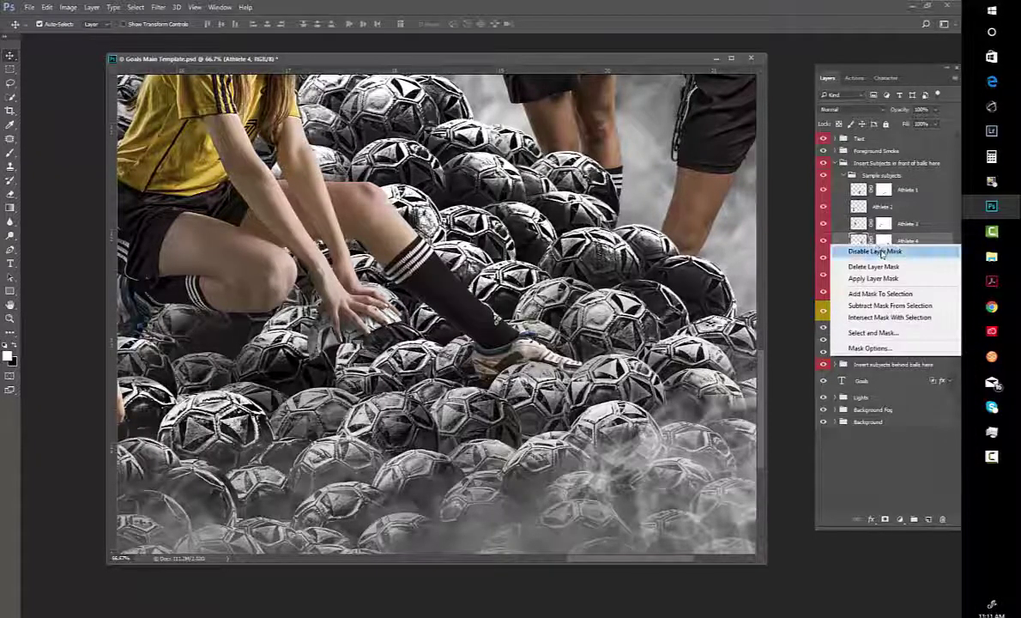
click(819, 230)
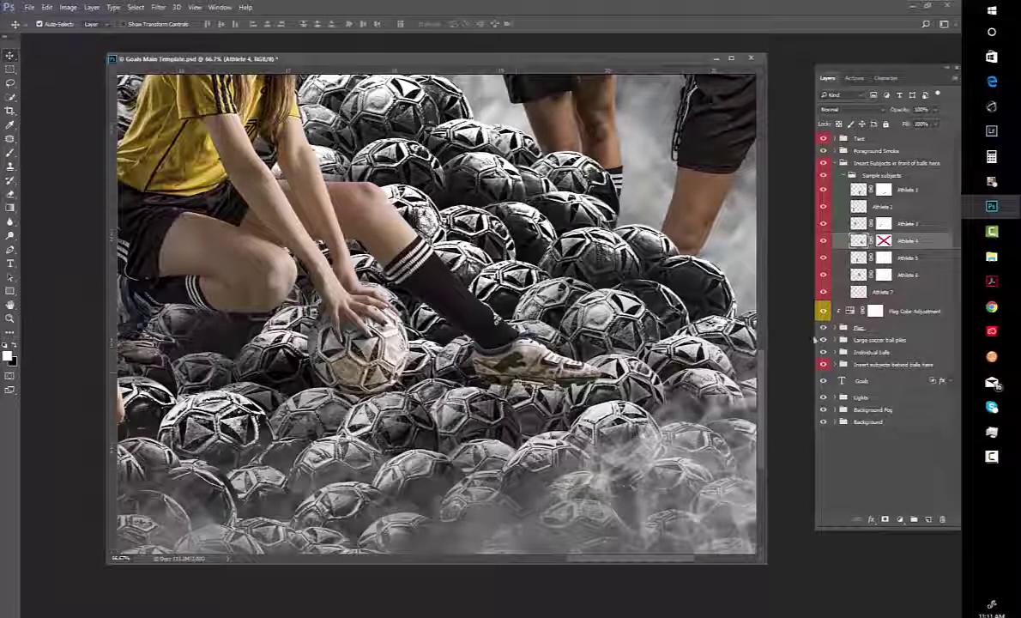
drag(883, 240, 937, 527)
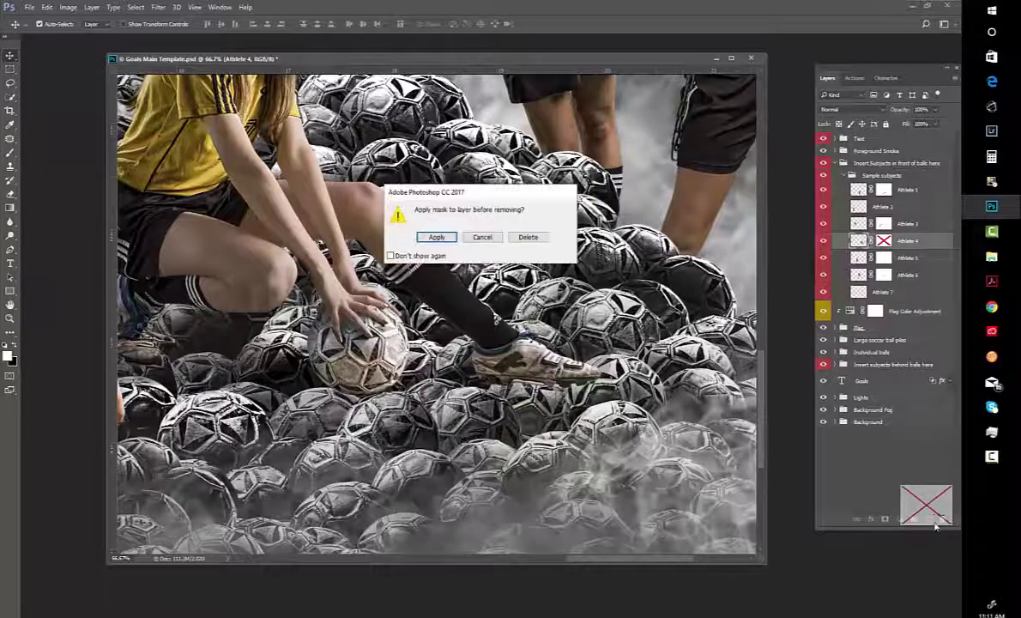
click(527, 236)
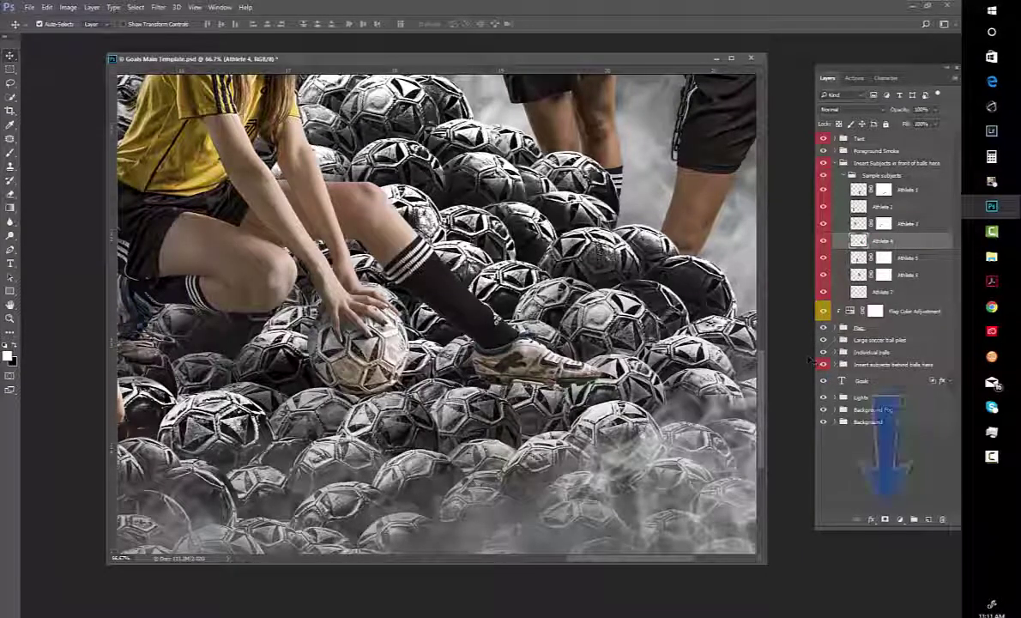
click(885, 520)
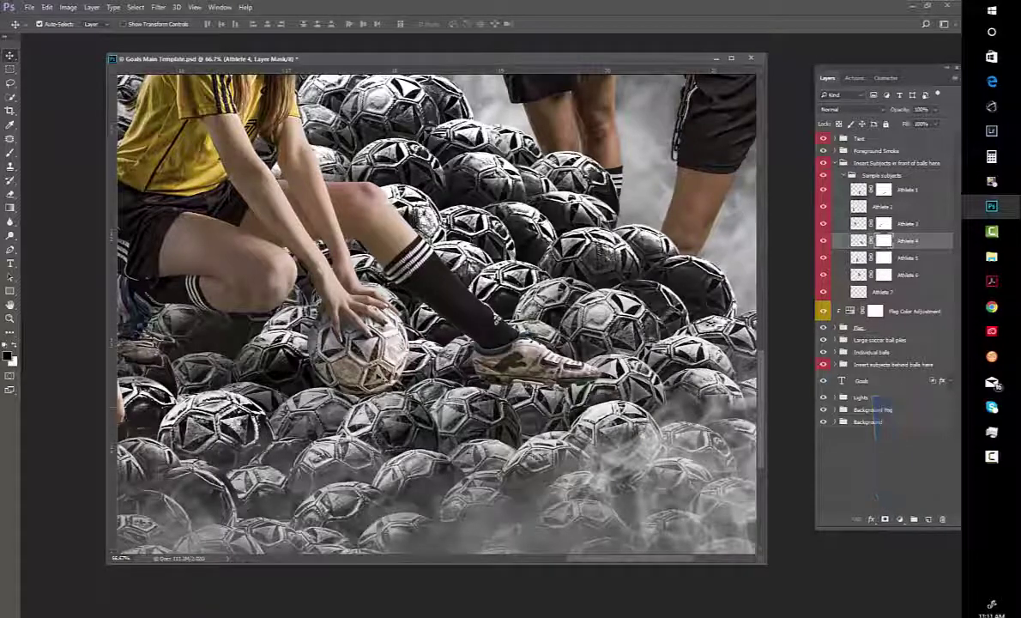
Set up the Brush tool for painting on Athlete 4's mask with a harder tip of about 83 px
key(b)
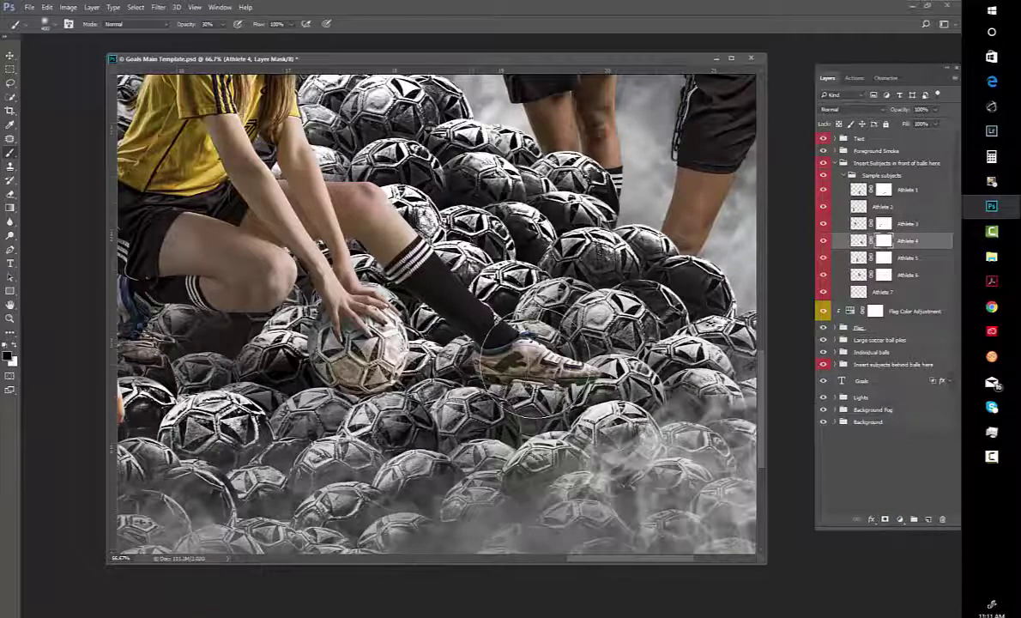
right_click(539, 369)
click(637, 389)
click(629, 365)
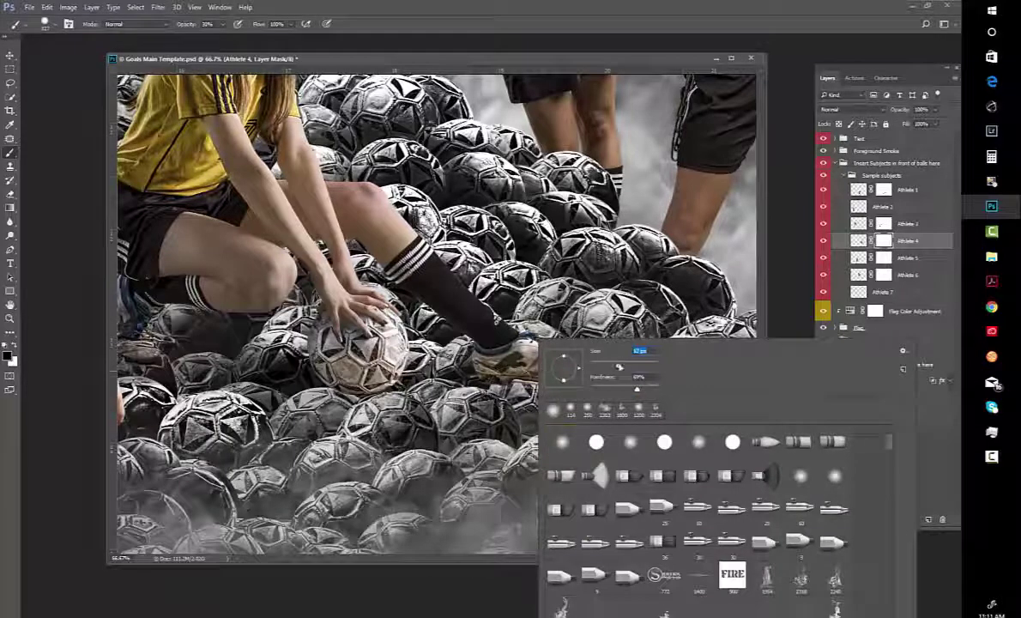
key(Return)
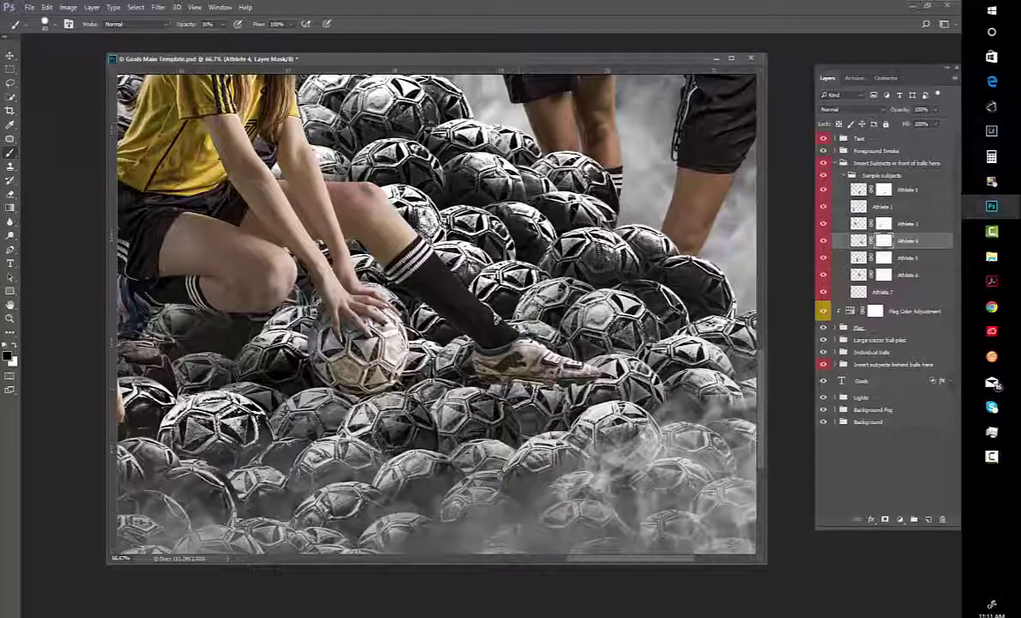
right_click(525, 338)
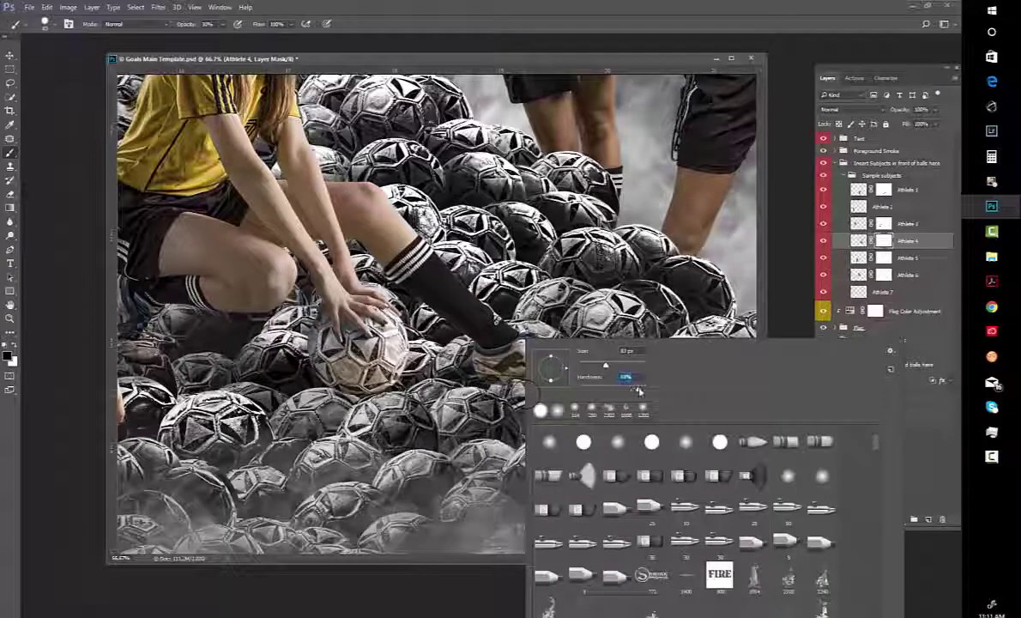
key(Return)
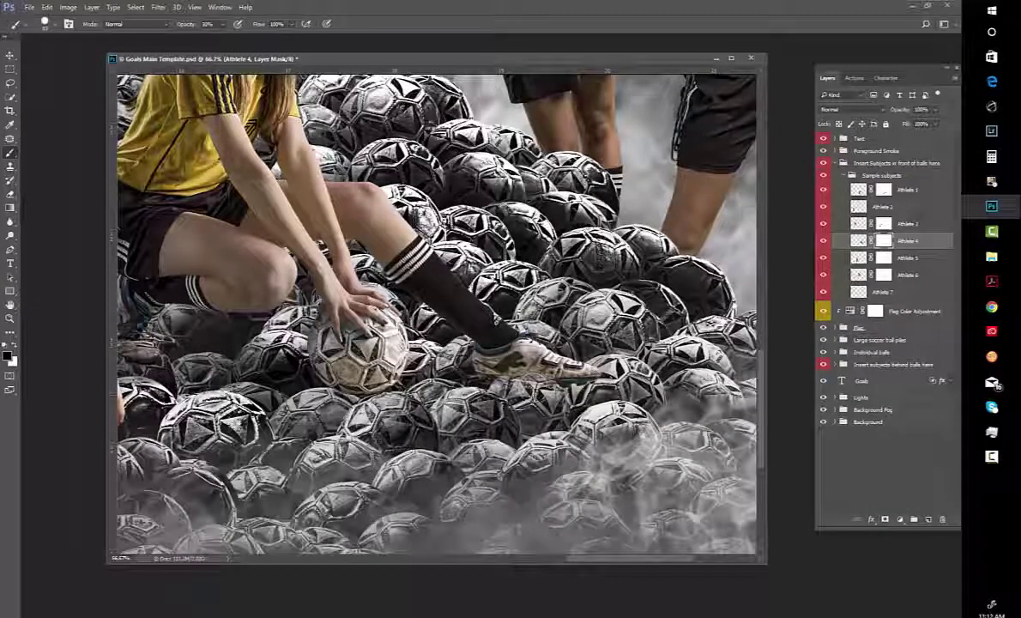
At 100% brush opacity, mask out the toe of Athlete 4's outstretched shoe in black and restore its over-painted parts in white
key(0)
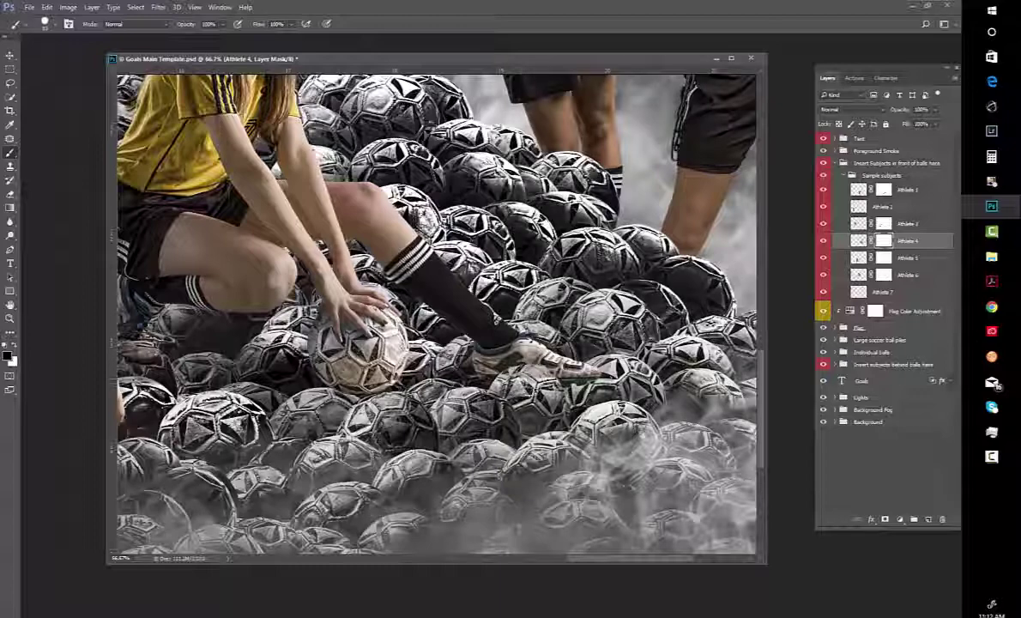
mouse_move(525, 367)
mouse_down()
mouse_move(524, 376)
mouse_move(557, 365)
mouse_move(599, 376)
mouse_move(518, 351)
mouse_up()
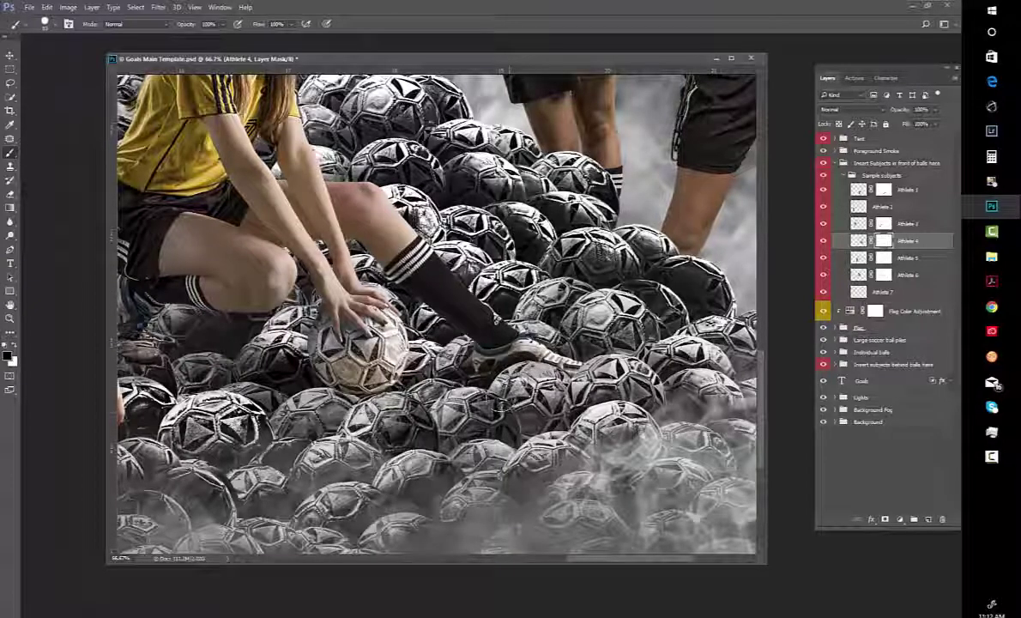
click(16, 349)
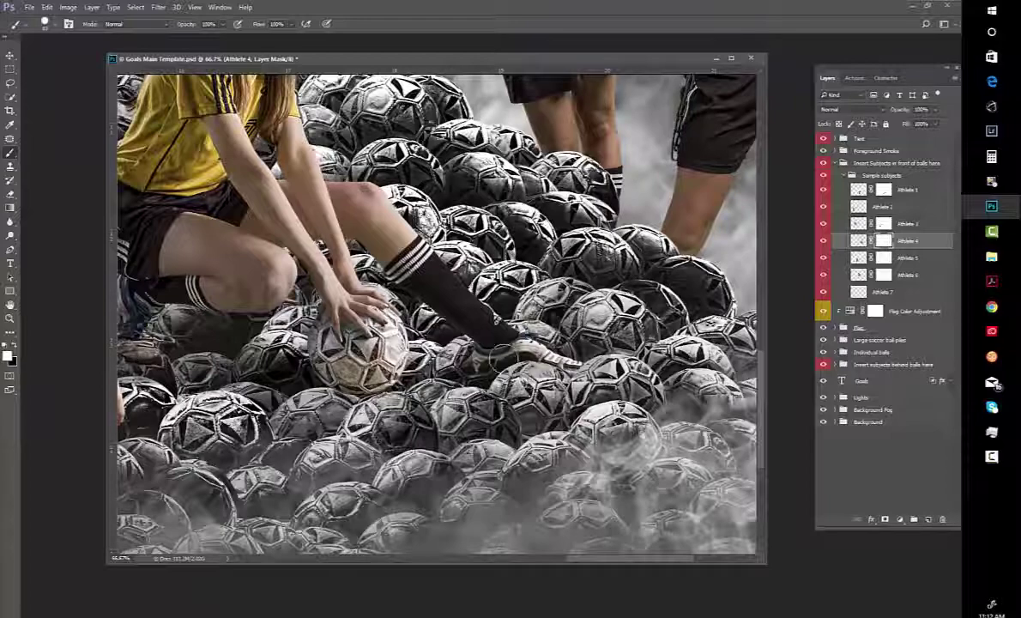
click(480, 364)
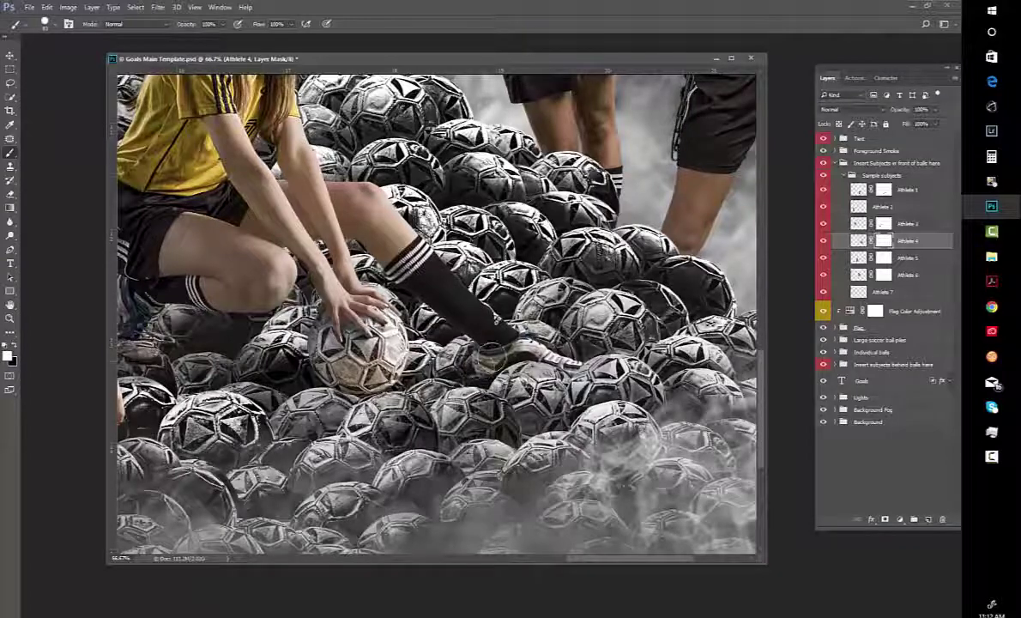
click(519, 347)
Mask out the light soccer ball beneath Athlete 4's hands and leave black as the painting colour
key(x)
mouse_move(330, 369)
mouse_down()
mouse_move(271, 324)
mouse_move(338, 351)
mouse_move(325, 364)
mouse_move(378, 352)
mouse_move(352, 360)
mouse_move(373, 330)
mouse_move(386, 337)
mouse_move(343, 313)
mouse_move(334, 325)
mouse_move(369, 311)
mouse_move(322, 322)
mouse_move(365, 310)
mouse_move(313, 313)
mouse_move(316, 304)
mouse_move(327, 314)
mouse_up()
key(x)
key(x)
key(x)
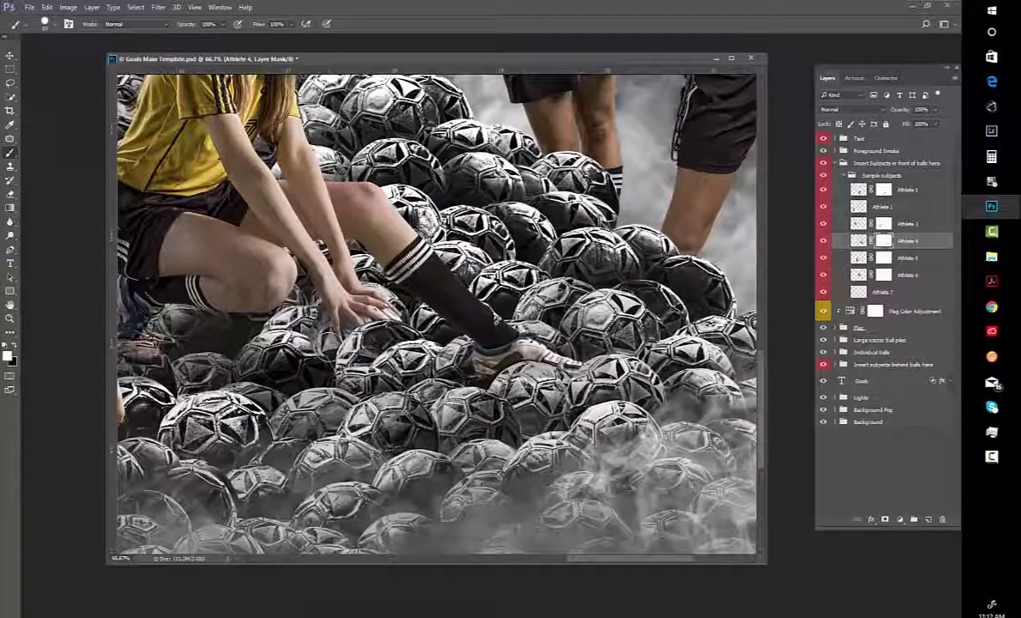
key(x)
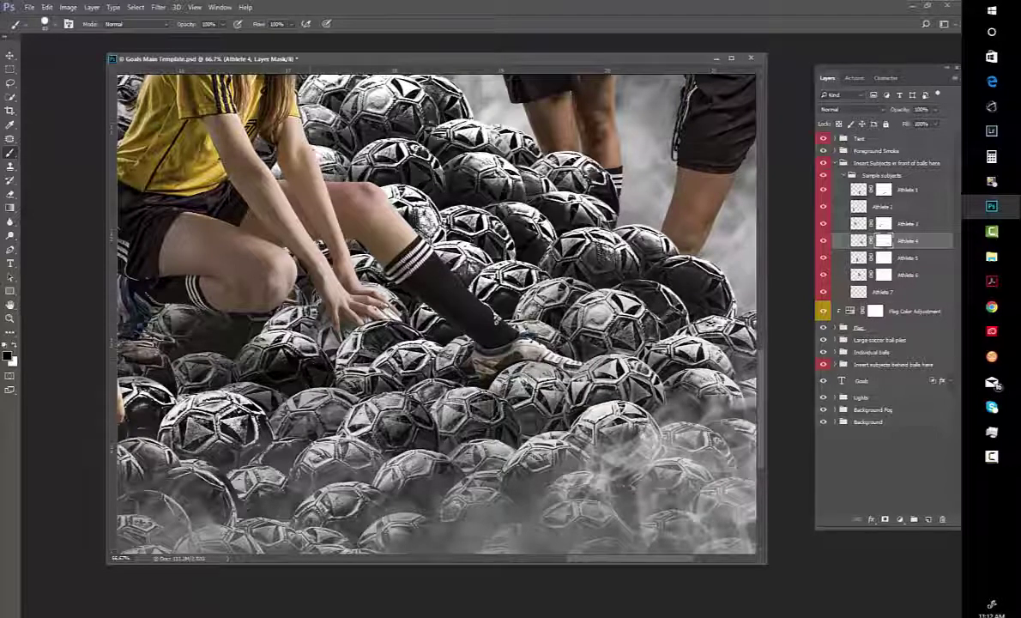
Examine how Athlete 4's masked hand and foot areas blend with the surrounding ball pile
key(ctrl+alt)
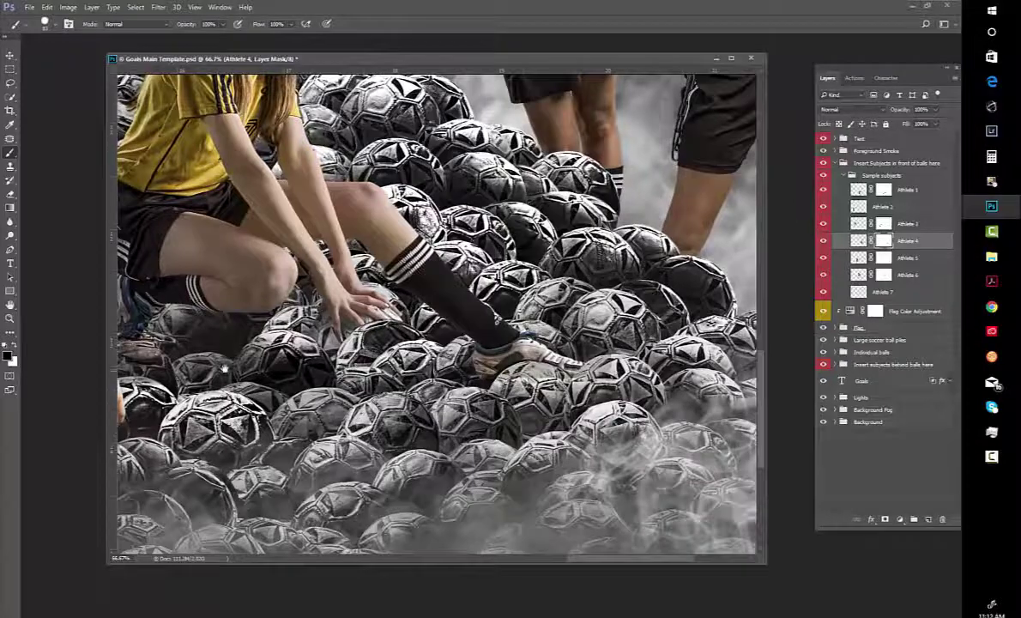
scroll(352, 345, left, 5)
key(x)
drag(346, 359, 328, 341)
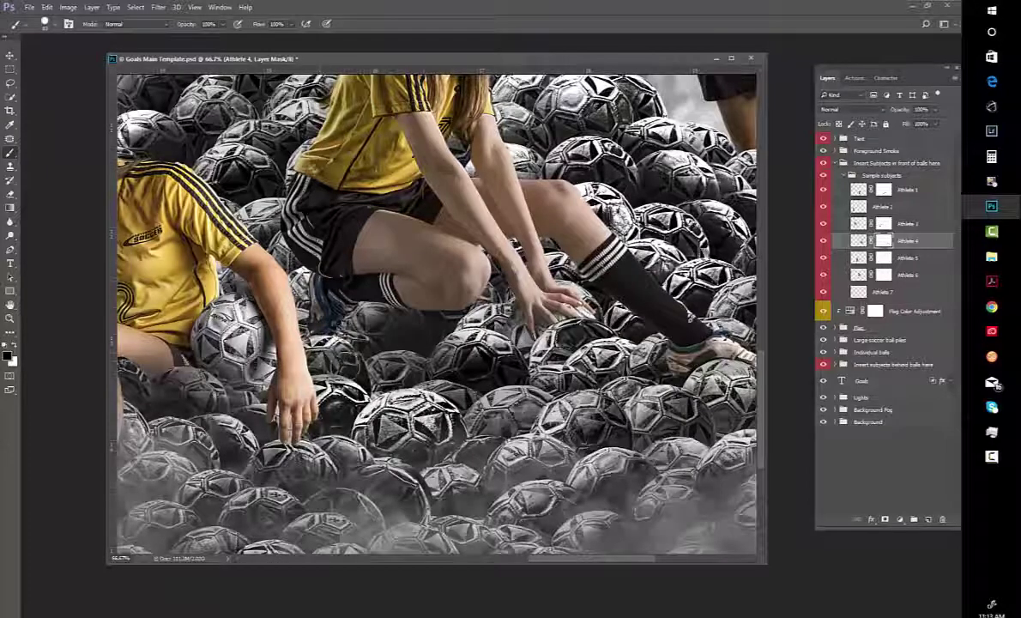
scroll(470, 371, down, 3)
scroll(514, 414, down, 3)
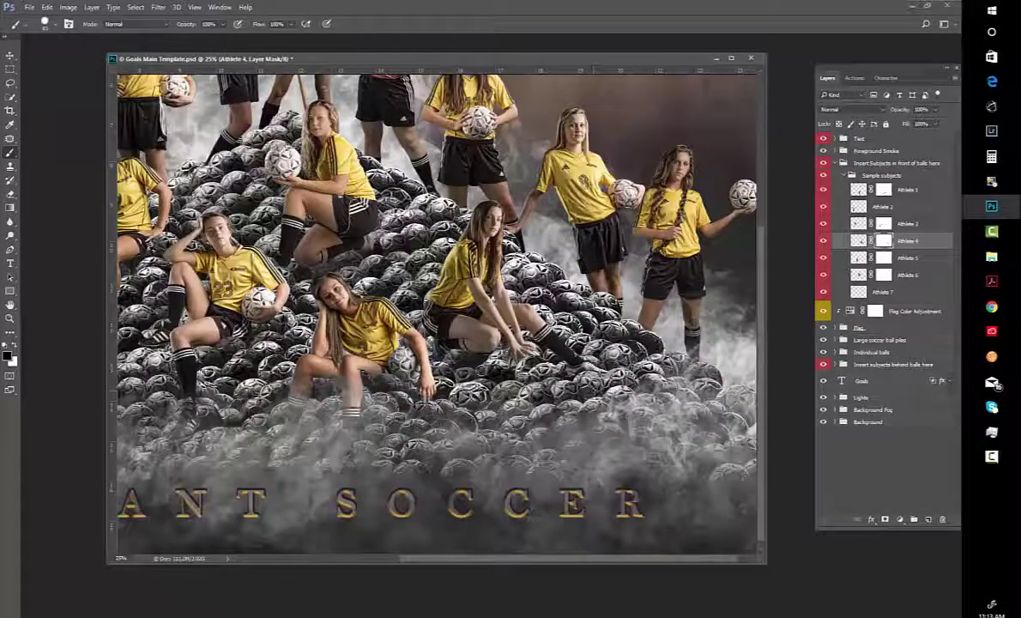
drag(355, 383, 526, 405)
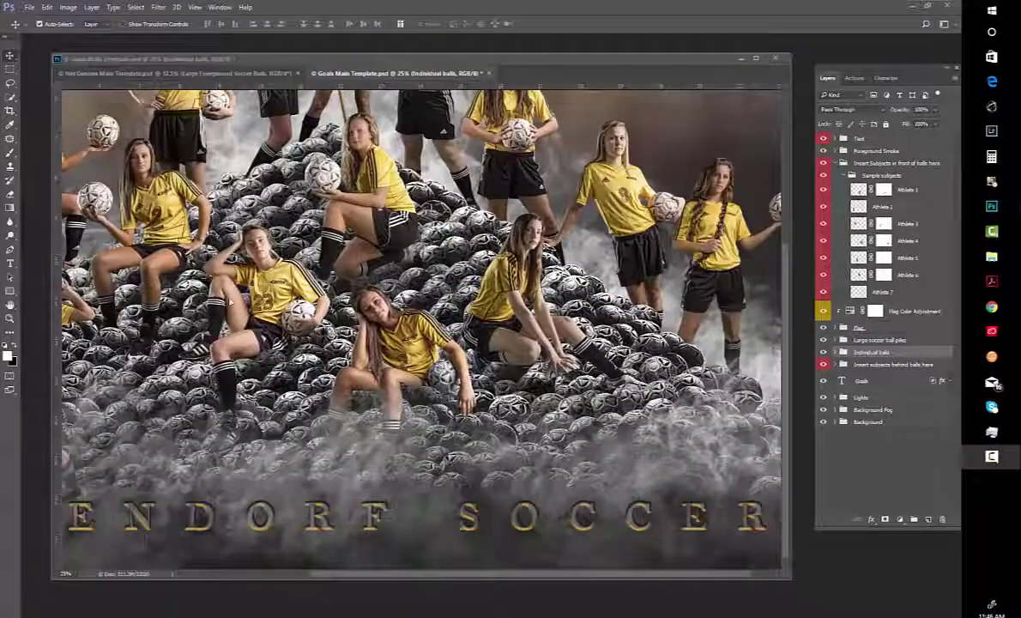
Select the Athlete 2 layer and examine how the foreground smoke covers the athletes' legs across the poster
scroll(275, 264, left, 4)
scroll(274, 264, up, 1)
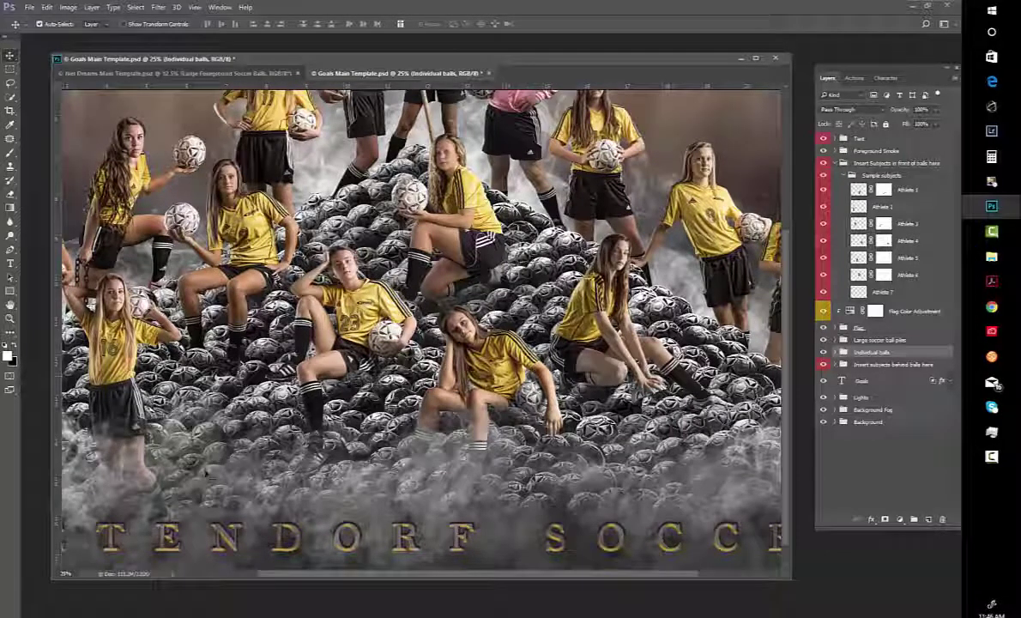
click(109, 319)
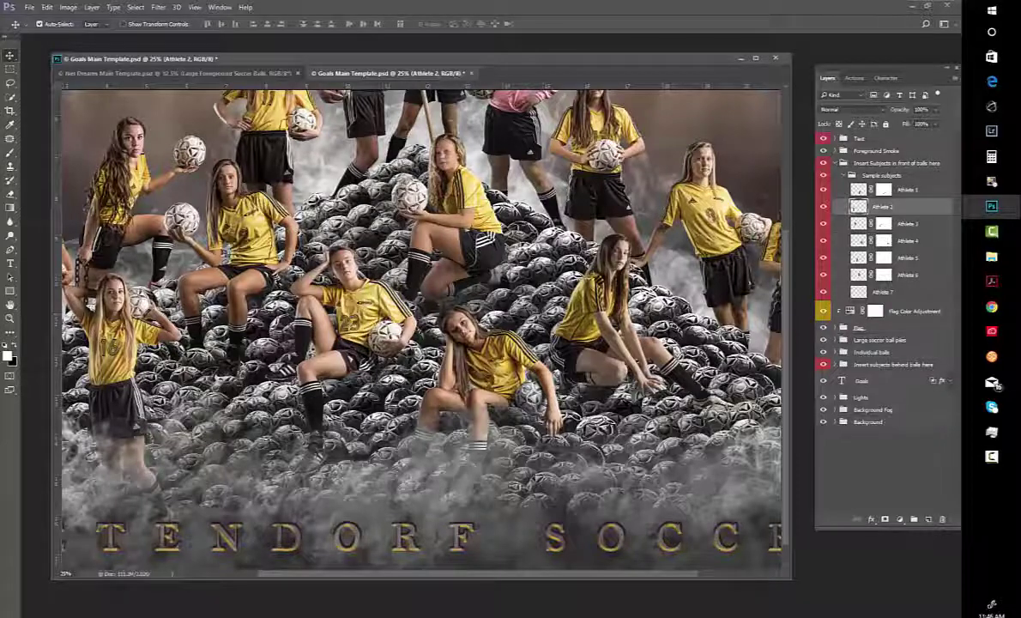
drag(228, 390, 286, 333)
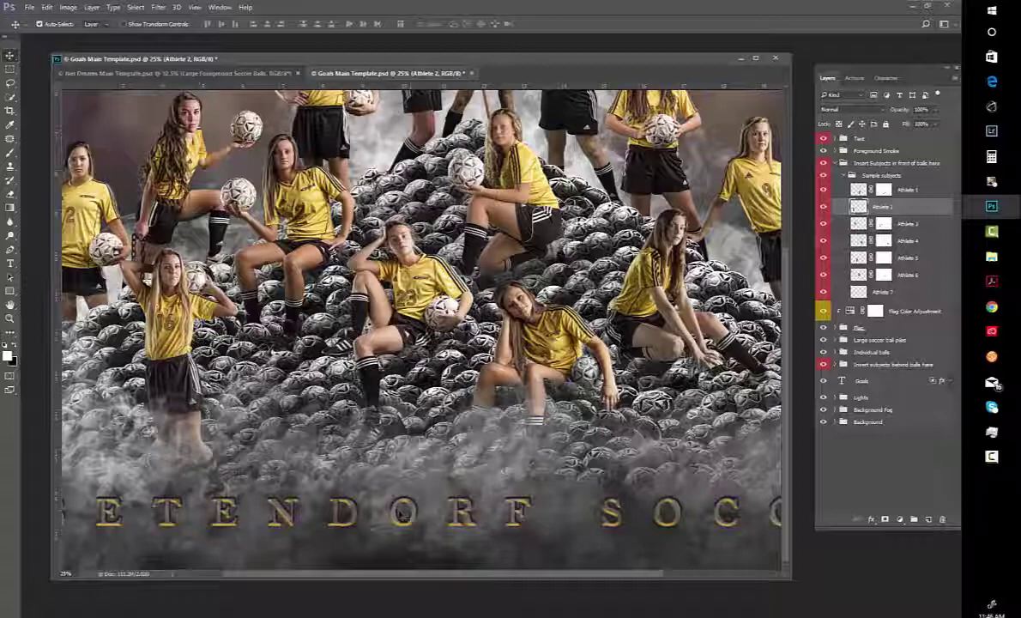
key(ctrl+minus)
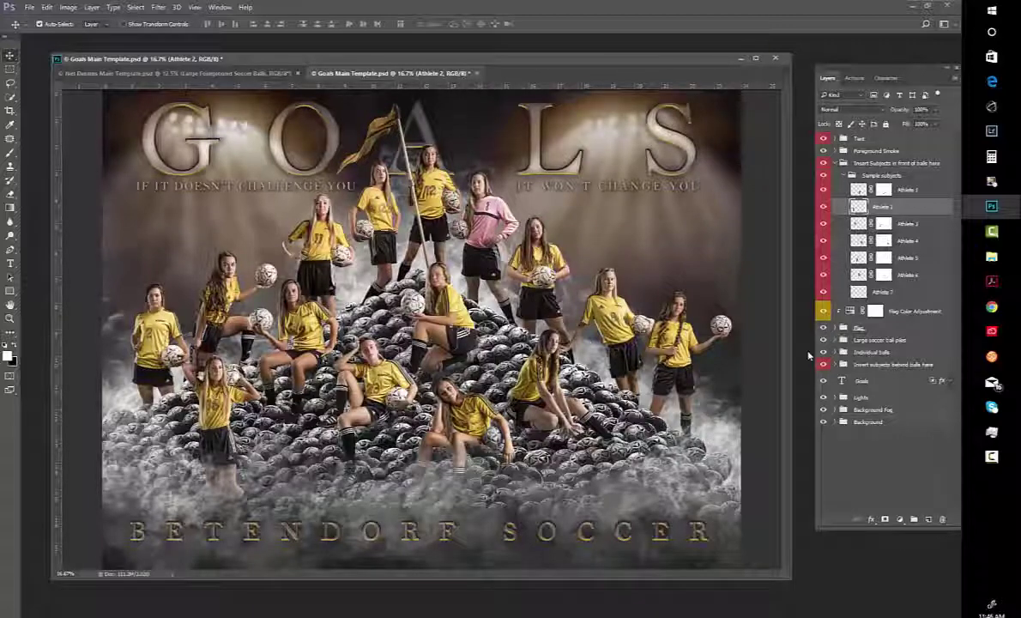
Collapse the front subjects group with its Sample subjects folder, and hide and reshow the Flag group
click(844, 175)
click(845, 163)
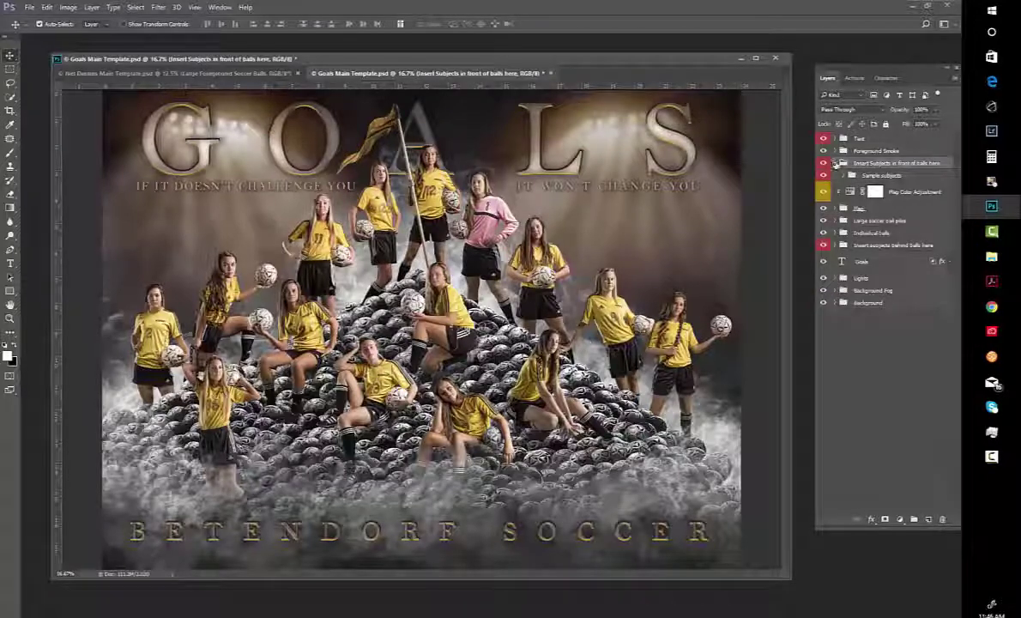
click(838, 163)
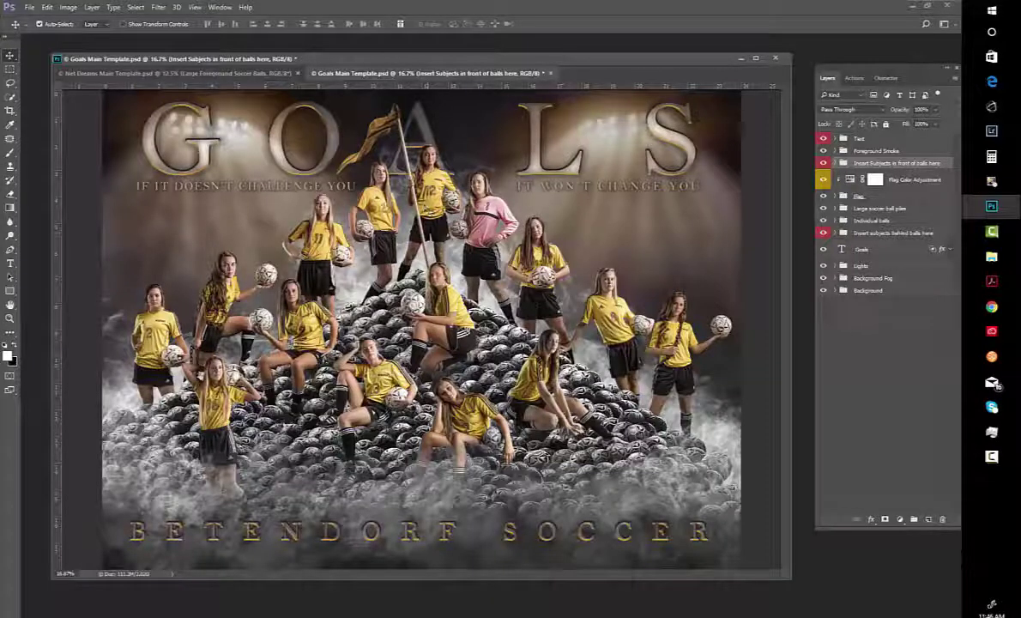
click(822, 196)
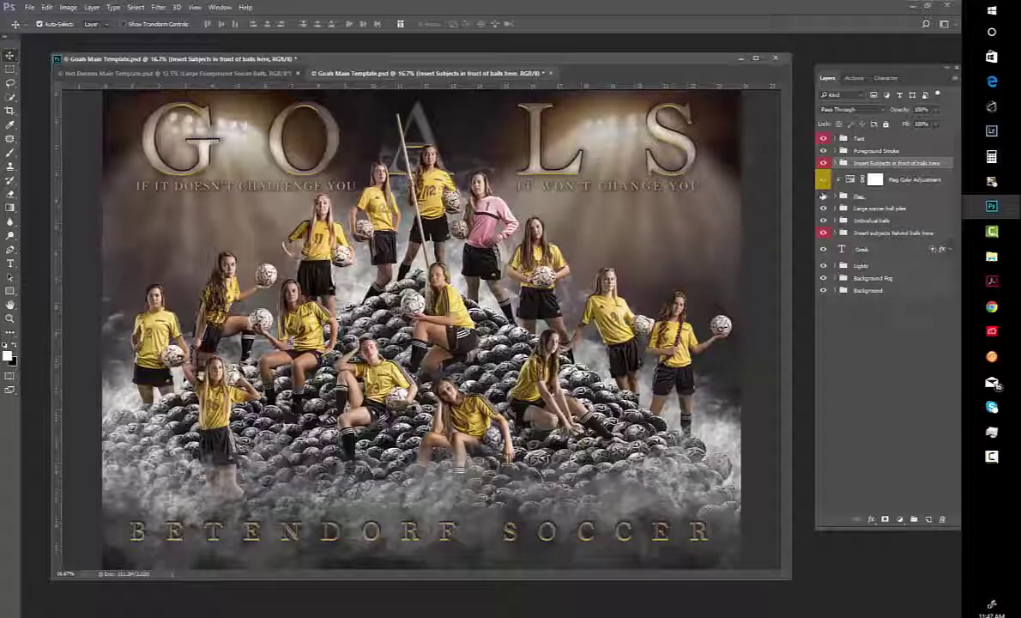
click(821, 197)
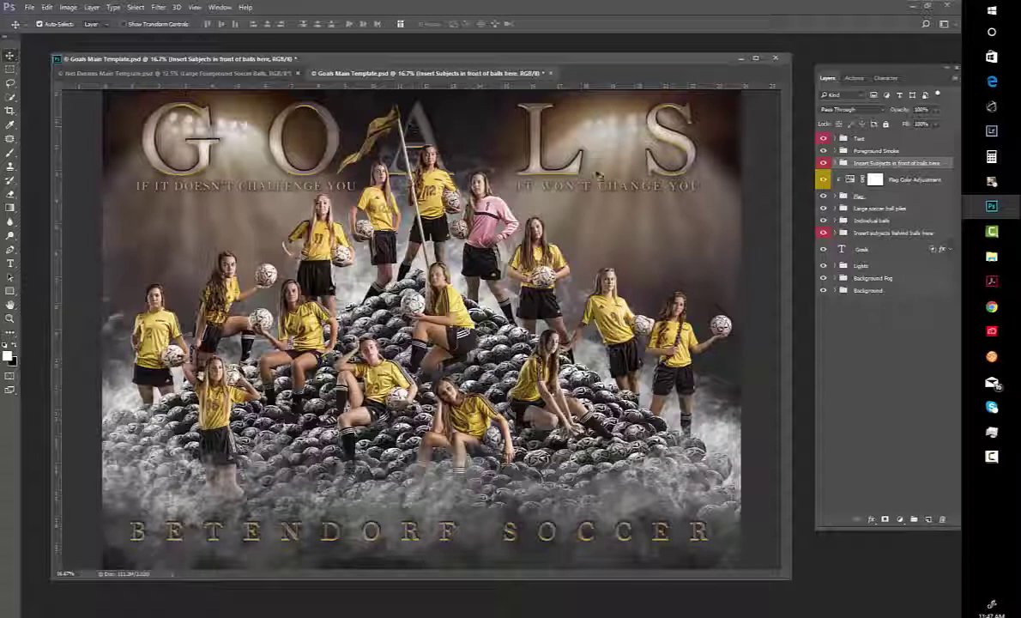
Try green and red hues for the flag in the Flag Color Adjustment layer, close its properties, and undo the colour changes
click(850, 179)
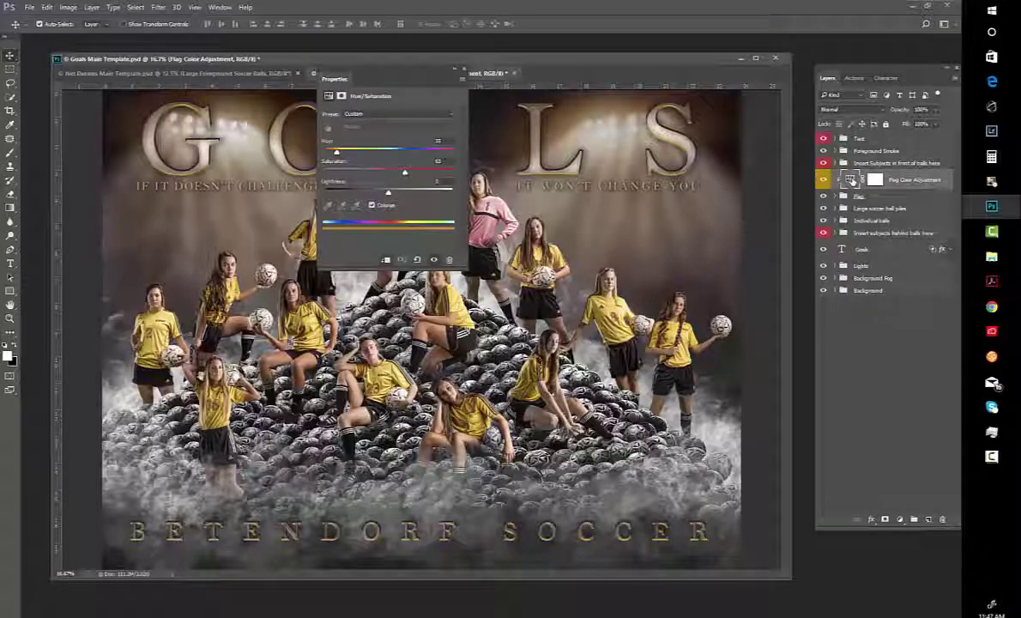
drag(336, 151, 362, 152)
drag(397, 71, 607, 77)
drag(570, 159, 537, 161)
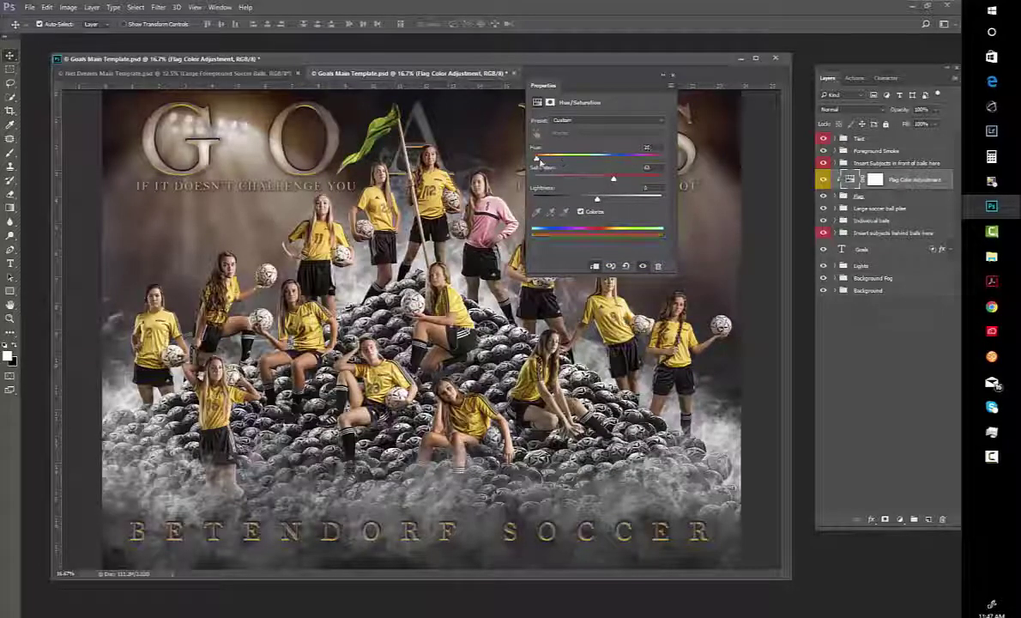
click(672, 75)
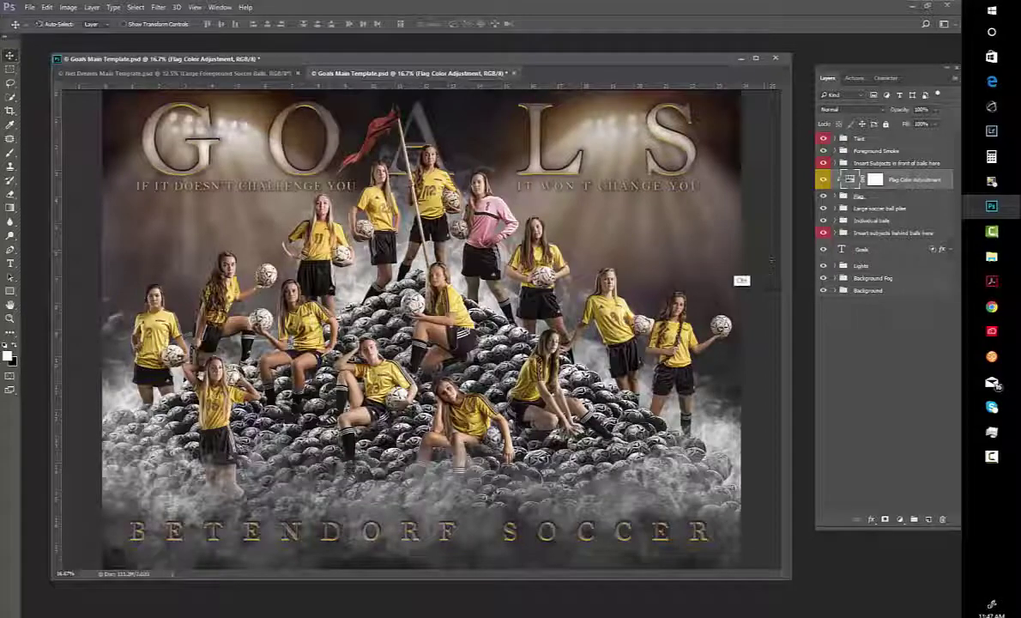
key(ctrl+z)
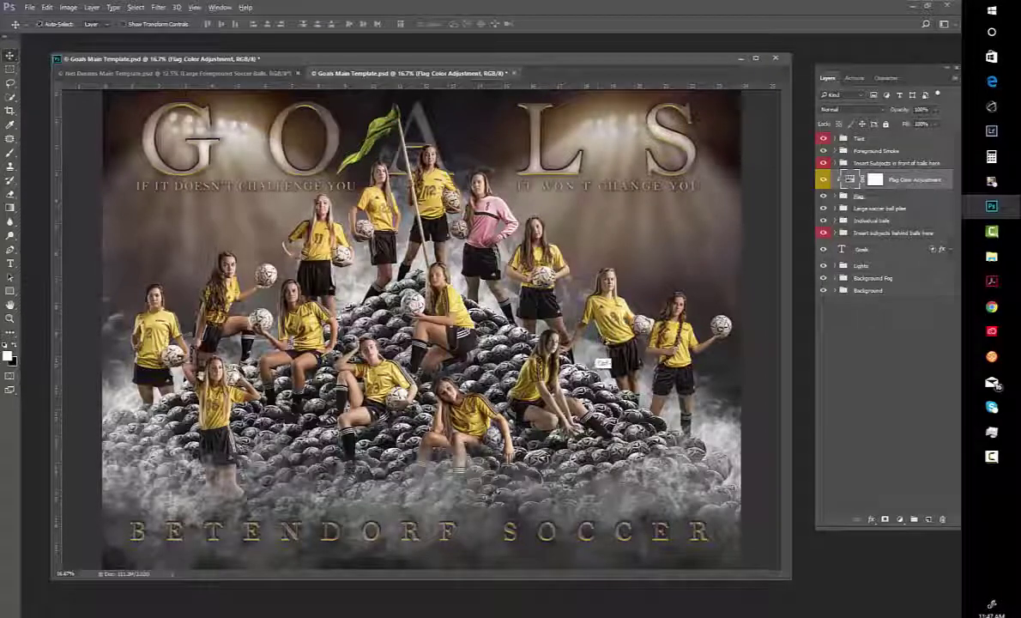
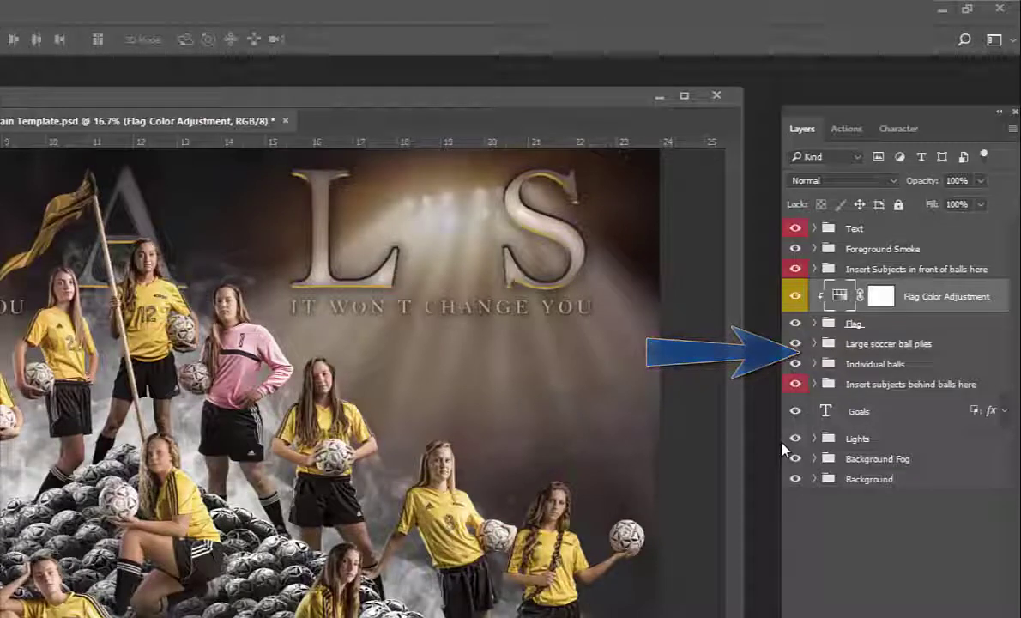
Hide the subject groups in front of and behind the balls, and hide the Large soccer ball piles group
click(795, 273)
click(795, 383)
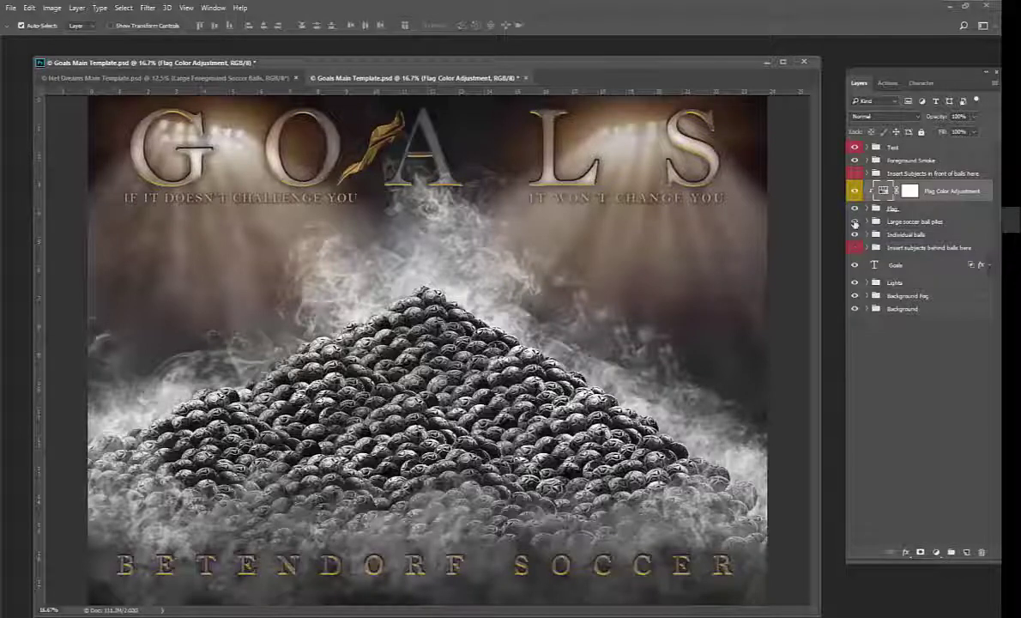
click(853, 222)
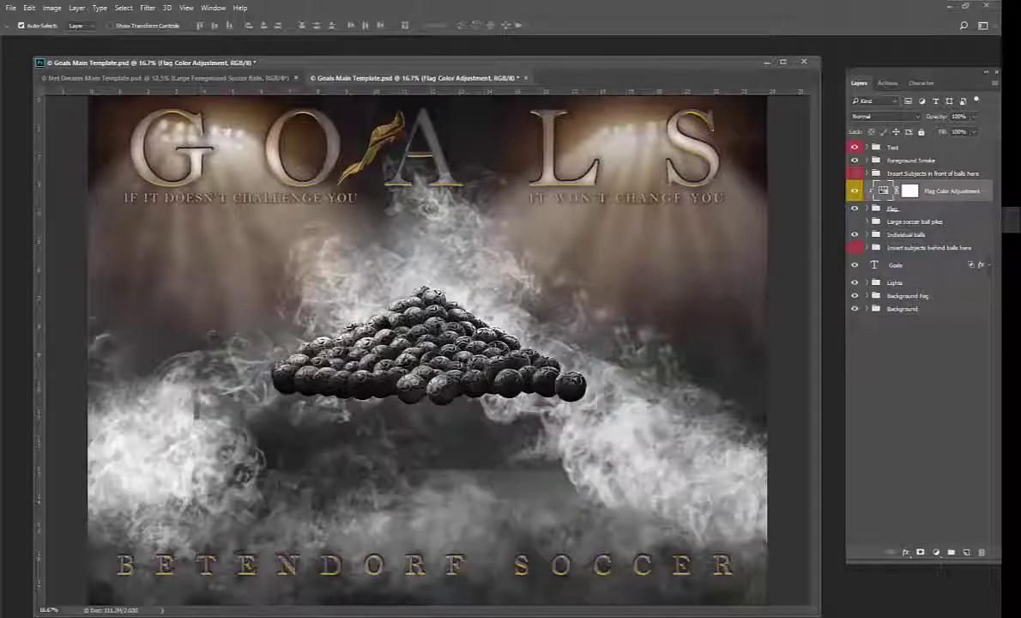
Try moving several individual soccer balls from the 4th, 5th and 6th rows out of the pile into the smoke
click(436, 324)
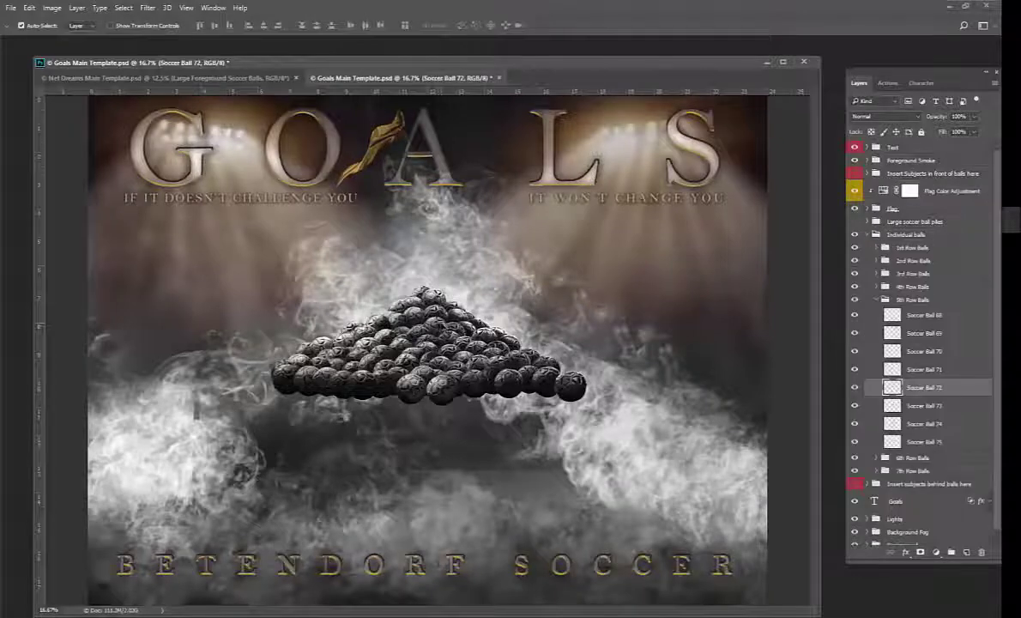
drag(436, 326, 505, 255)
drag(364, 313, 280, 326)
drag(388, 332, 353, 267)
click(404, 308)
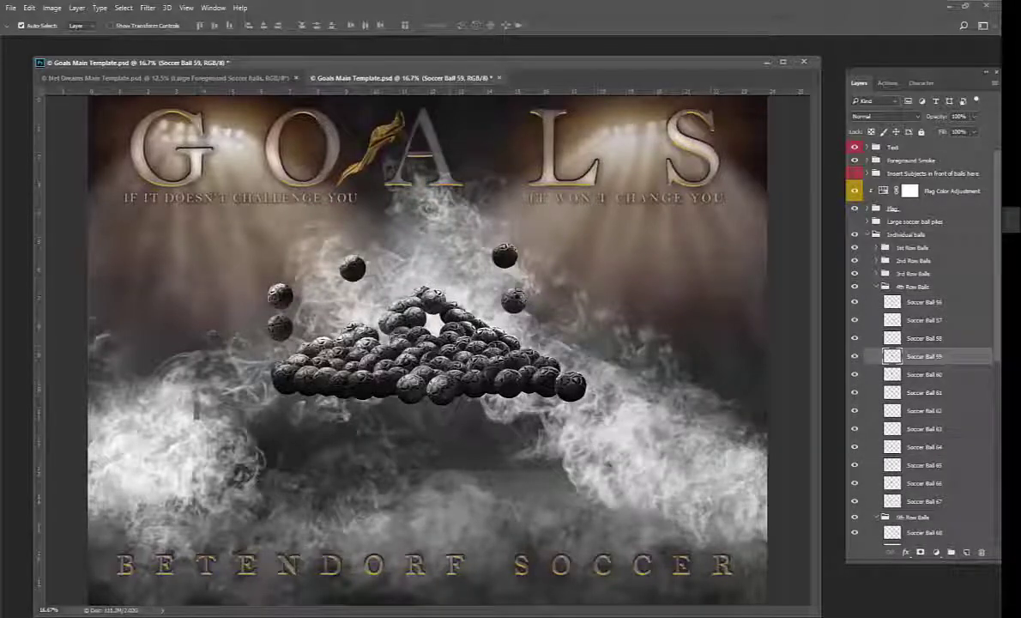
Undo the moves of the individual soccer balls
key(ctrl+alt+z)
key(ctrl+alt+z)
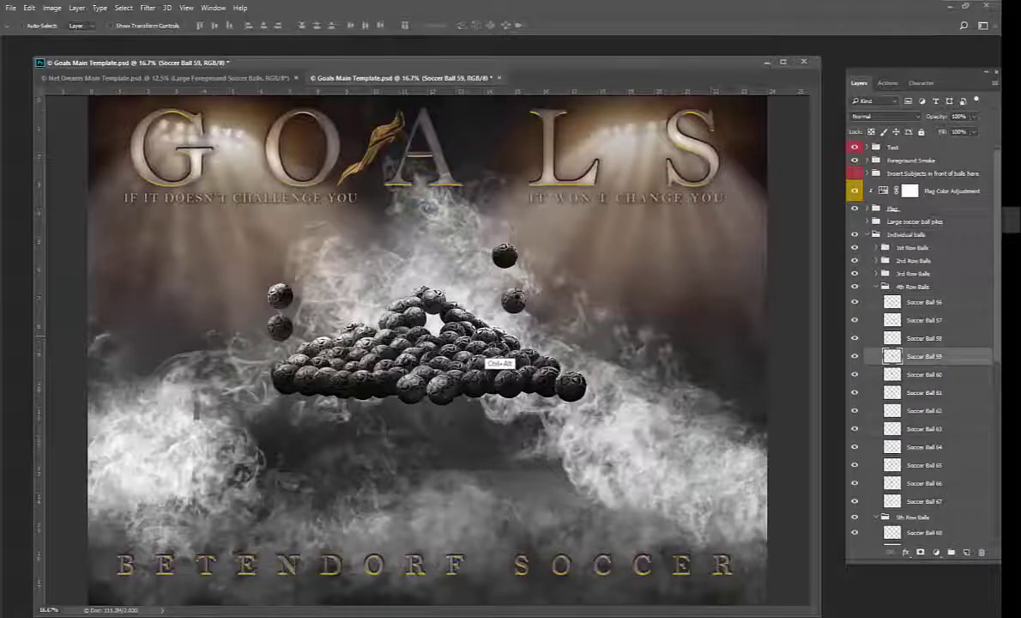
key(ctrl+alt+z)
key(ctrl+alt+z)
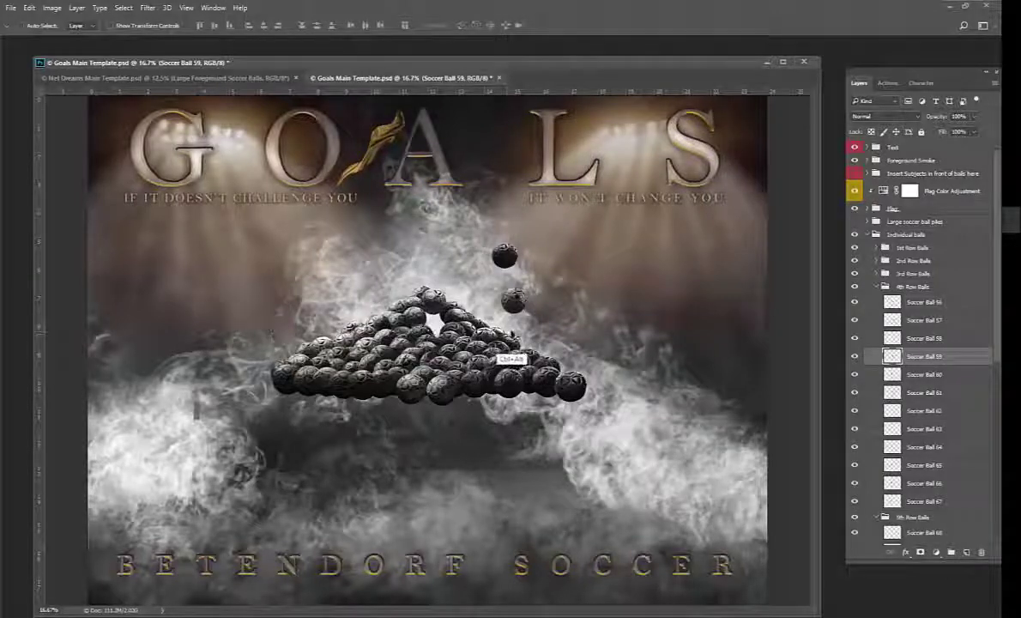
key(ctrl+alt+z)
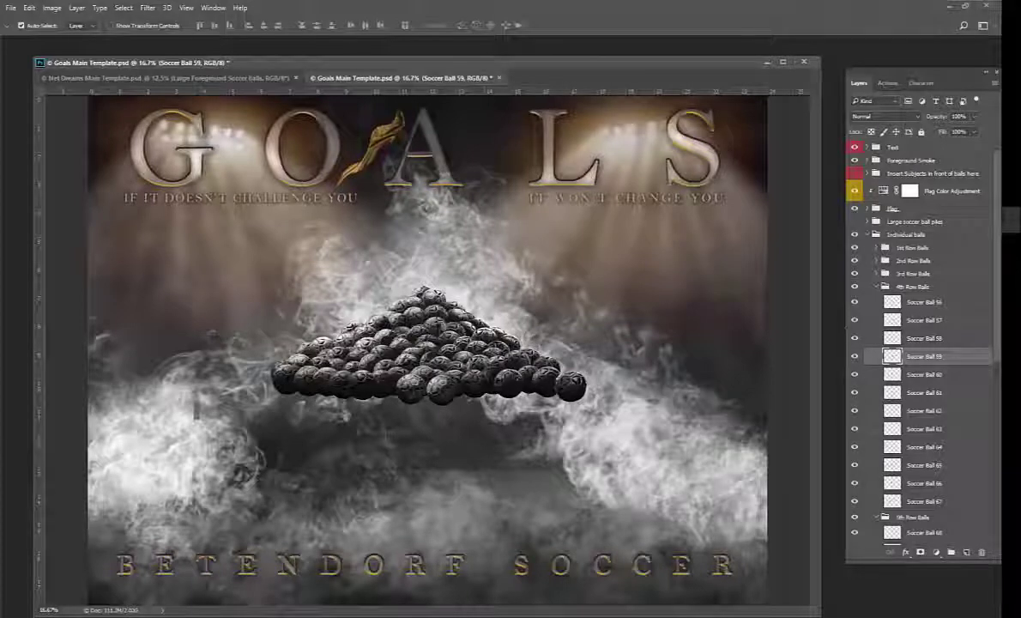
Collapse the 4th, 5th and 6th Row Balls folders and the Individual balls group
click(876, 286)
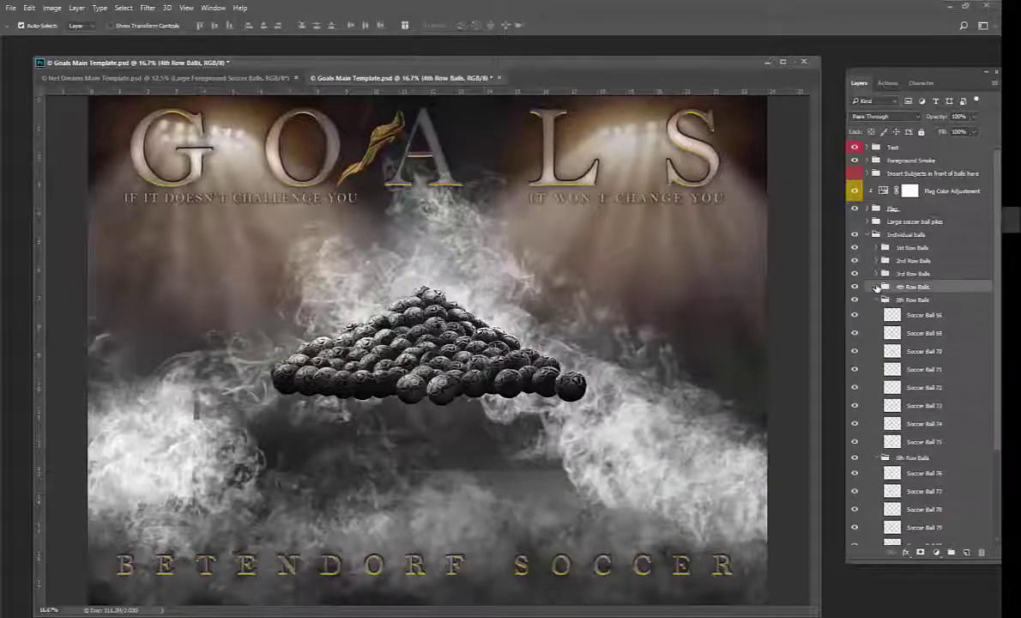
click(876, 300)
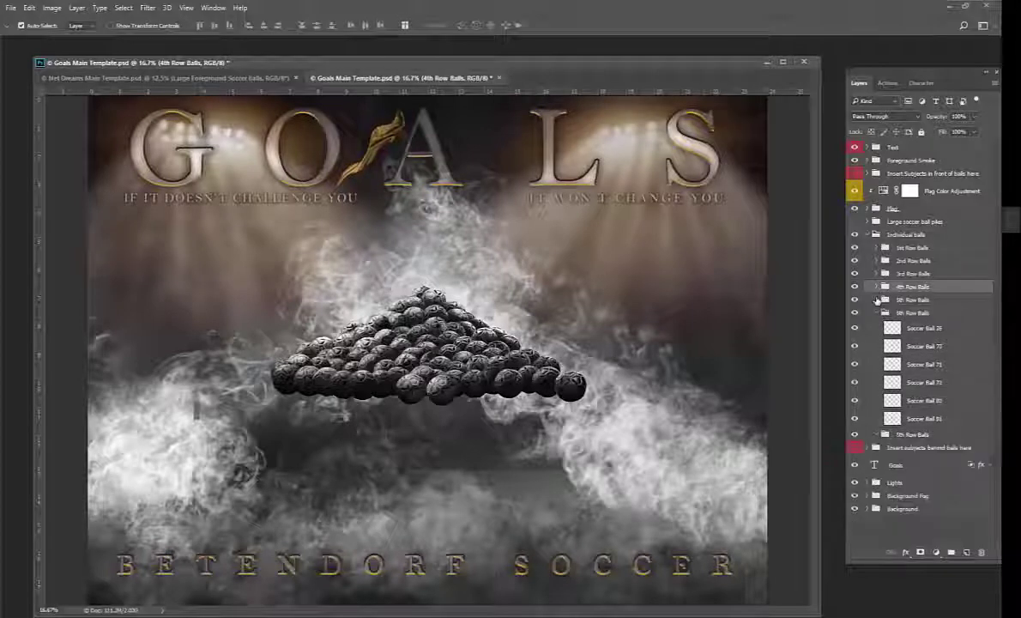
click(877, 312)
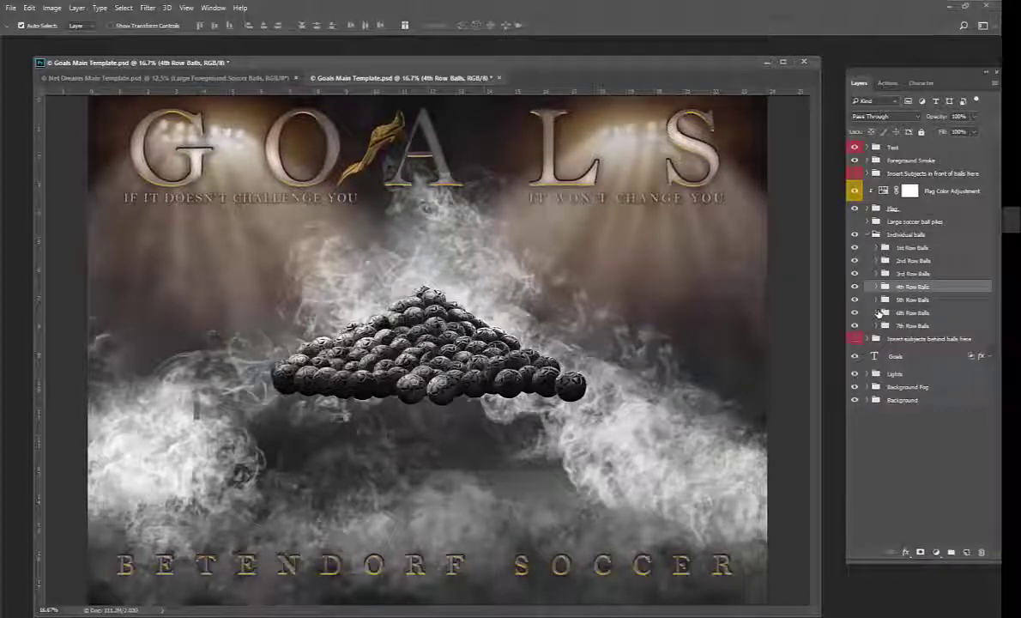
click(868, 234)
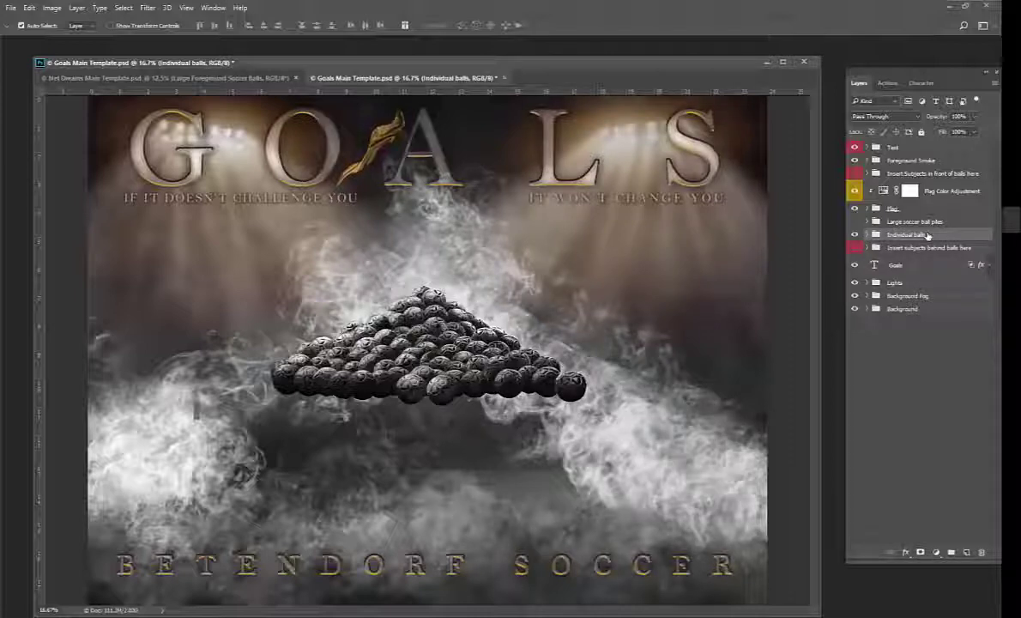
Show the Large soccer ball piles group again
click(855, 221)
Try moving several large soccer ball piles out of the mound and up toward both sides of the poster
click(502, 373)
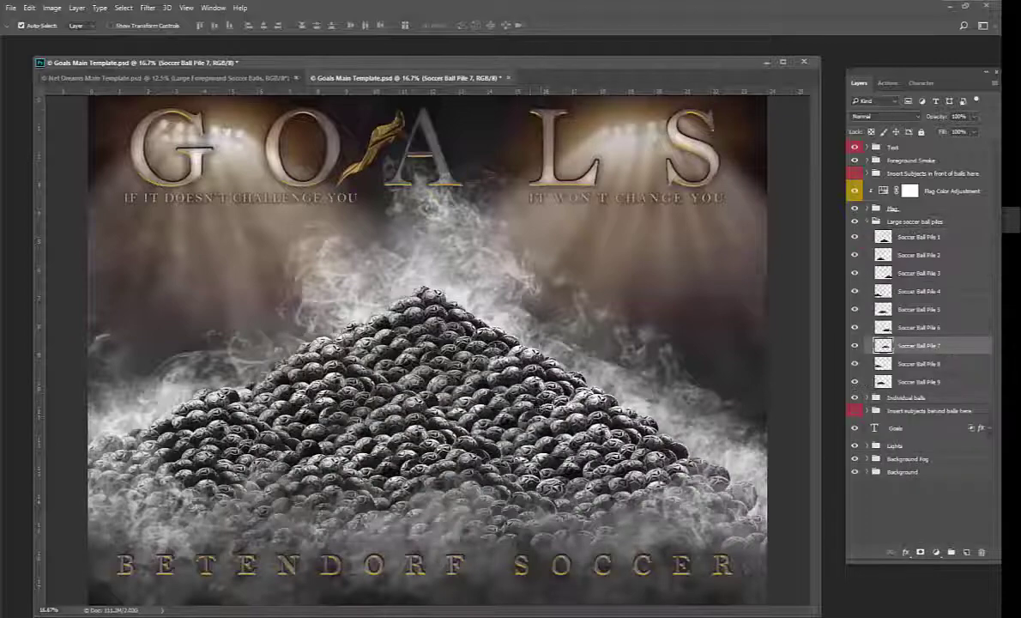
drag(578, 326, 658, 243)
drag(390, 403, 158, 274)
drag(209, 420, 175, 360)
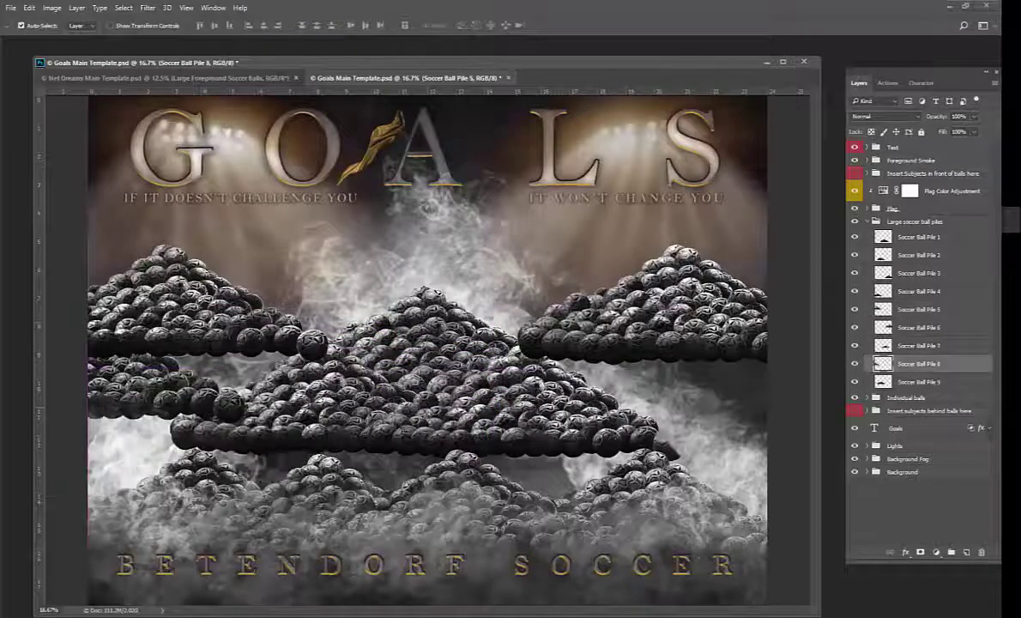
Undo the moves of the large soccer ball piles
key(ctrl+alt+z)
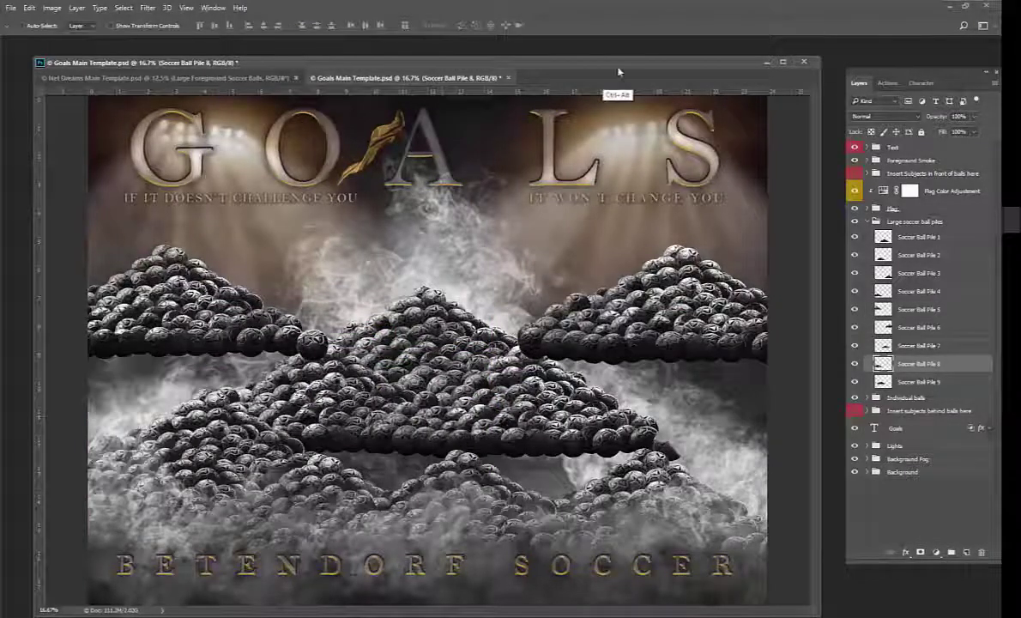
key(ctrl+alt+z)
key(ctrl+alt+z)
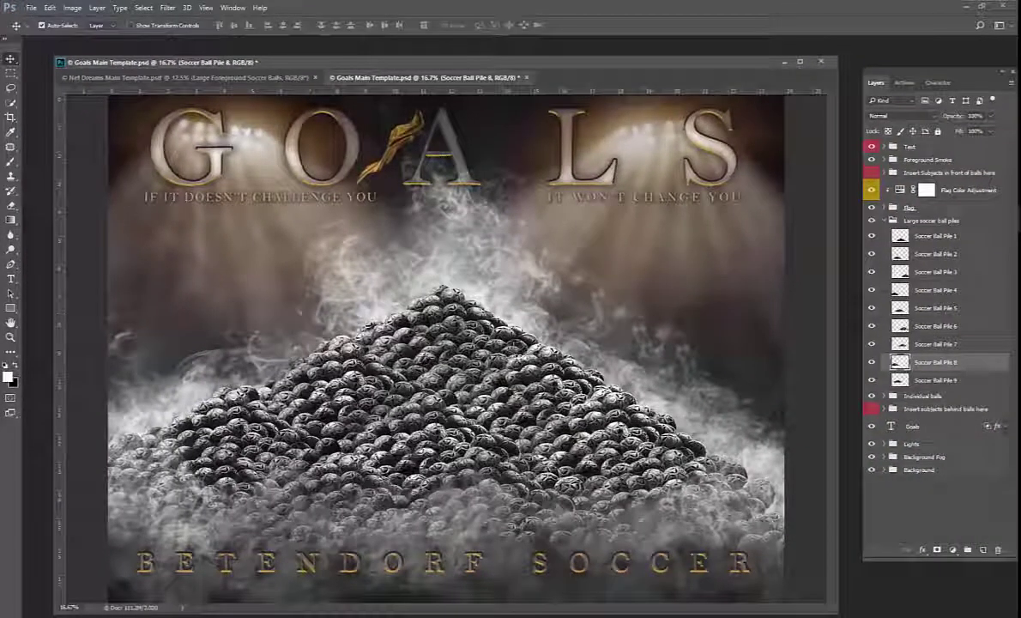
Select the Soccer Ball 45 layer from the canvas, toggle its visibility off and back on, and select Soccer Ball Pile 6
click(439, 326)
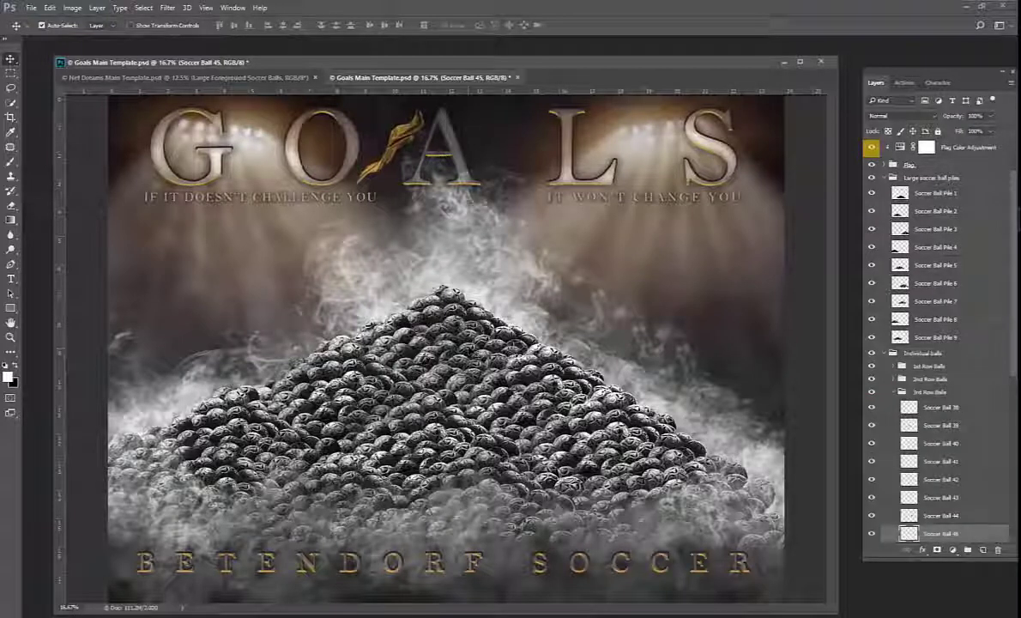
click(871, 534)
click(869, 534)
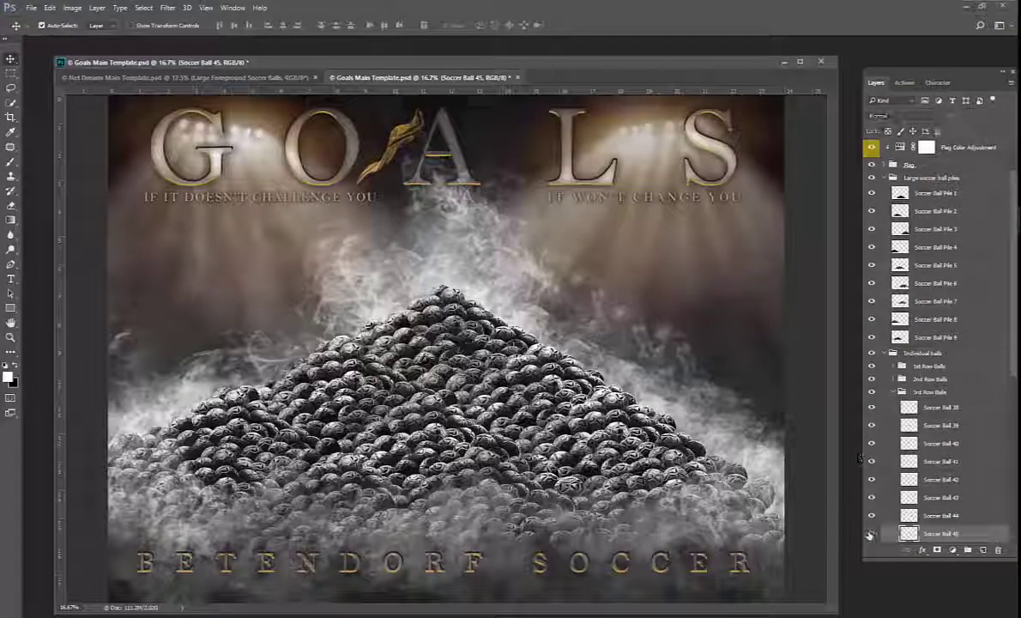
click(870, 533)
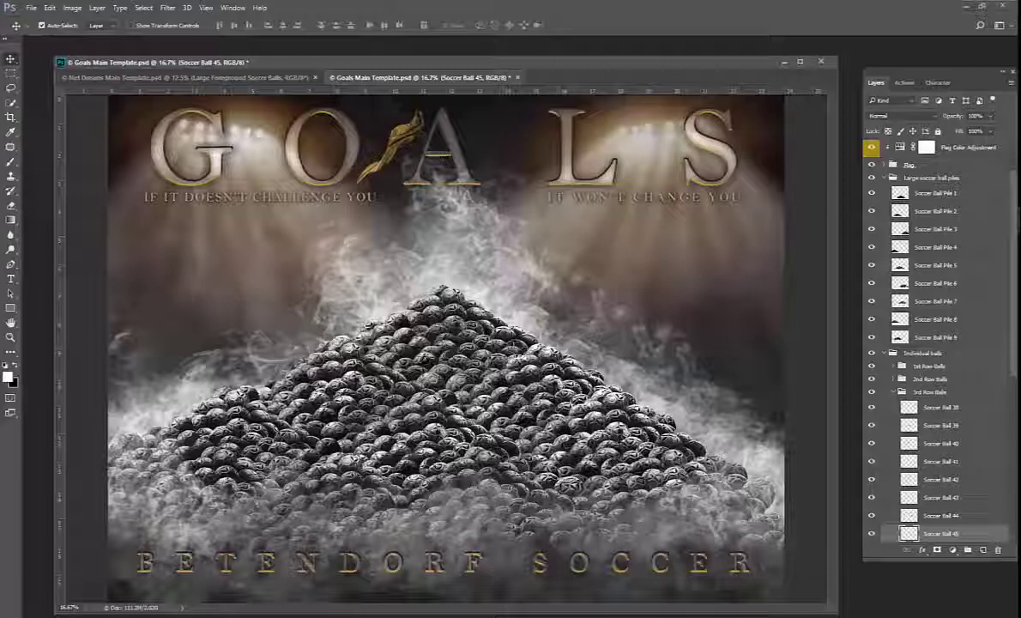
click(592, 420)
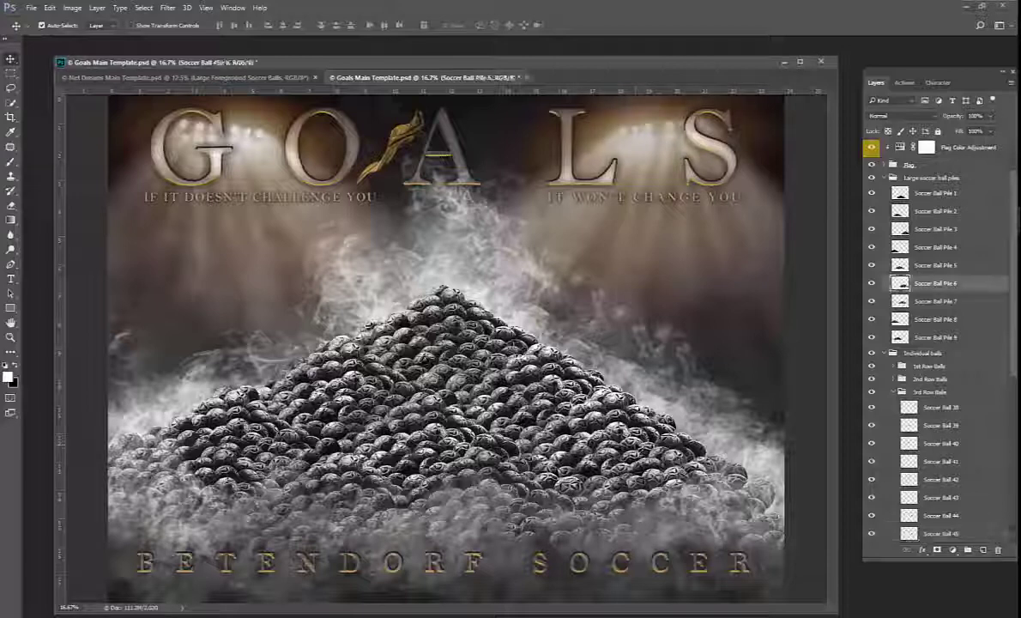
mouse_move(594, 419)
mouse_down()
mouse_move(641, 398)
mouse_move(642, 420)
mouse_move(594, 418)
mouse_up()
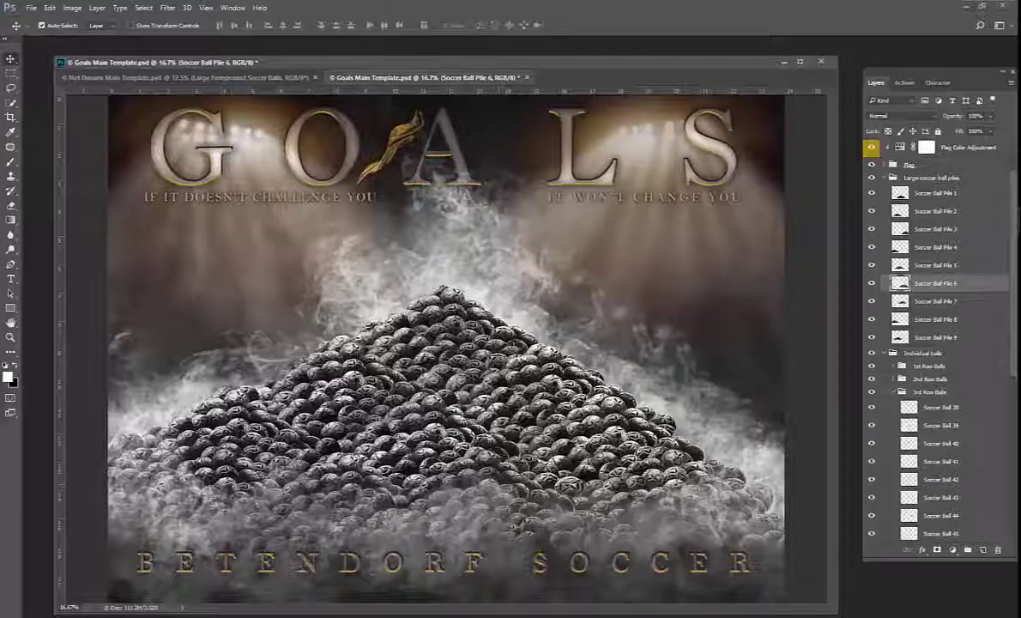
Collapse the Large soccer ball piles, Individual balls and Insert subjects behind balls here groups, including the sample subjects folder
click(882, 178)
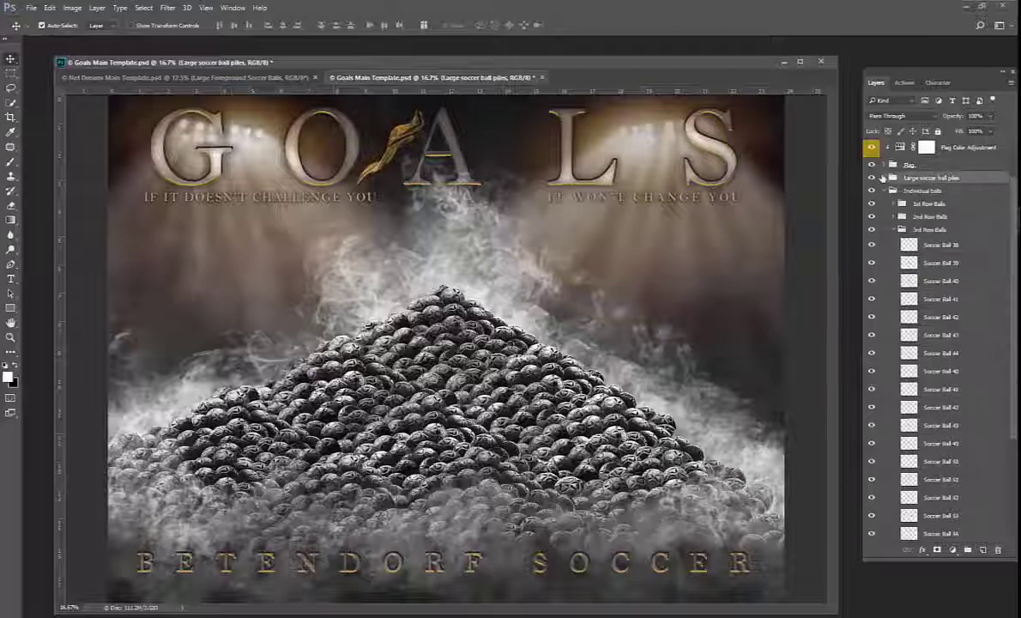
click(884, 190)
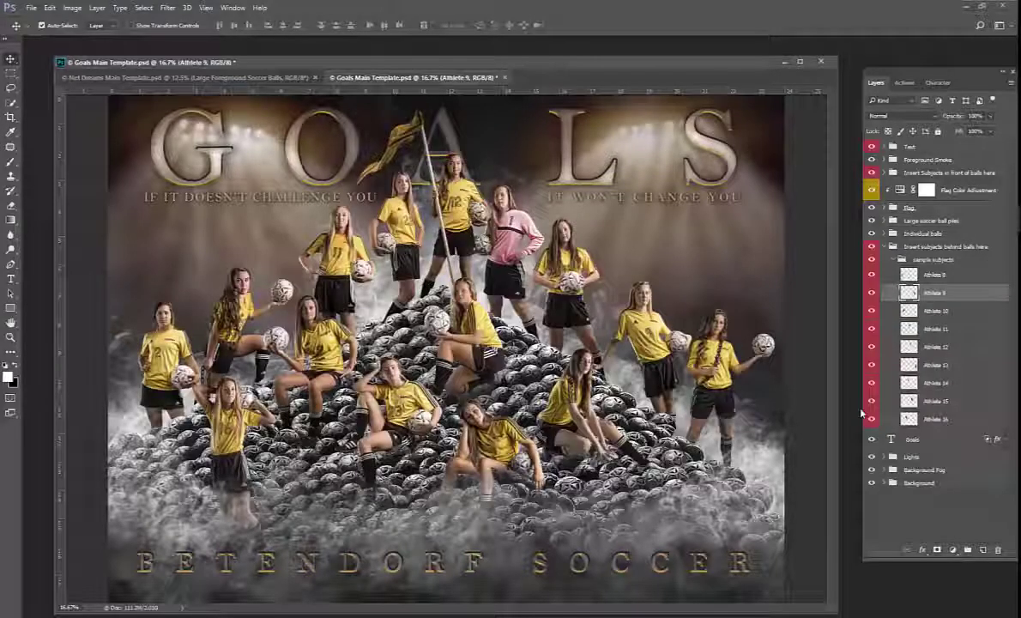
click(892, 259)
click(884, 246)
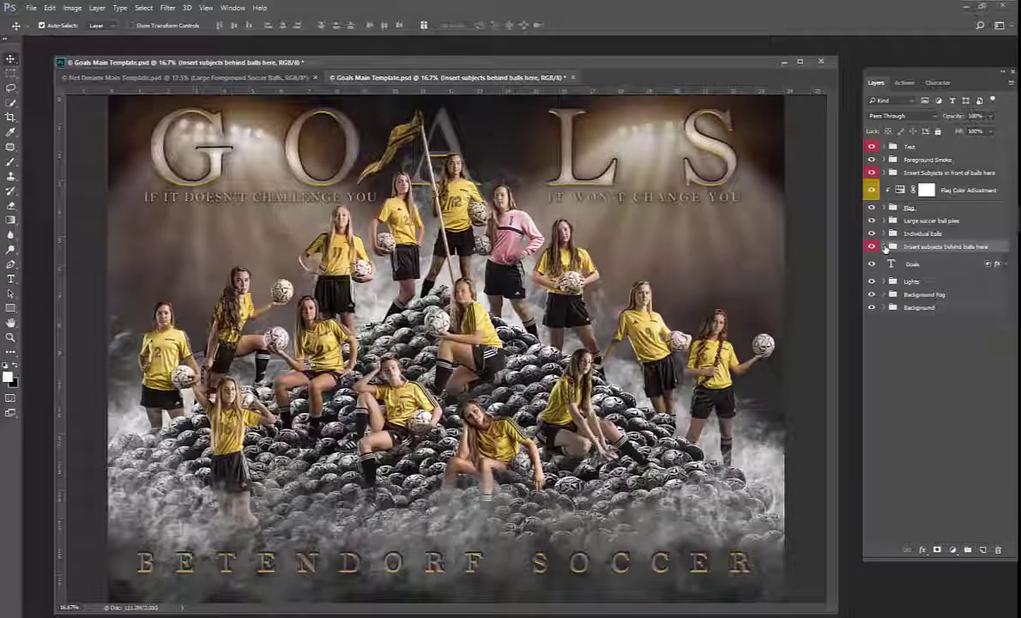
Toggle the left and right light and light glow layers in the Lights group off and back on, and collapse the group
click(885, 281)
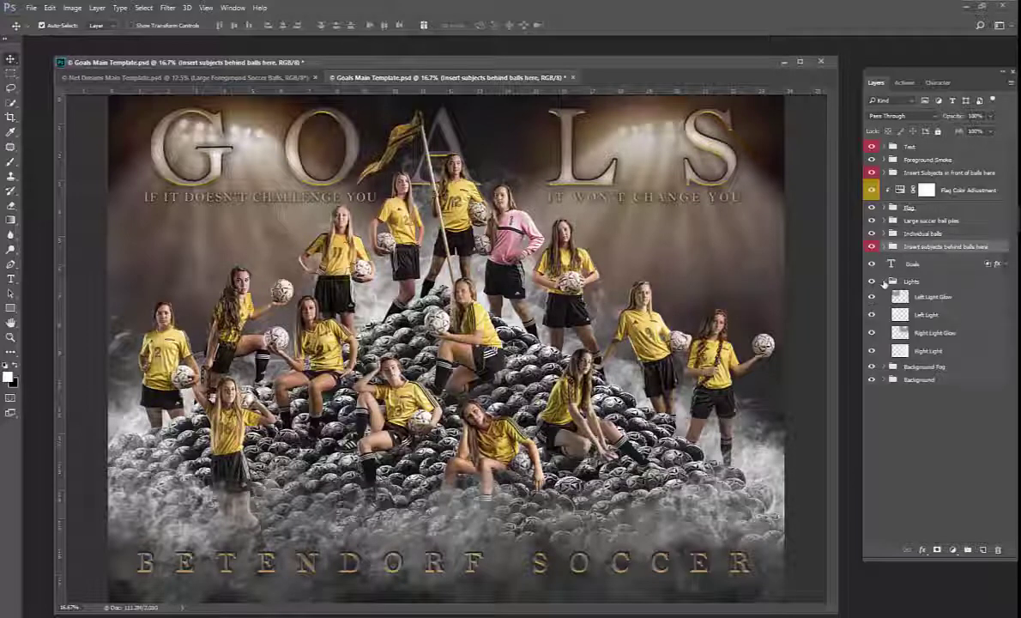
click(871, 296)
click(871, 333)
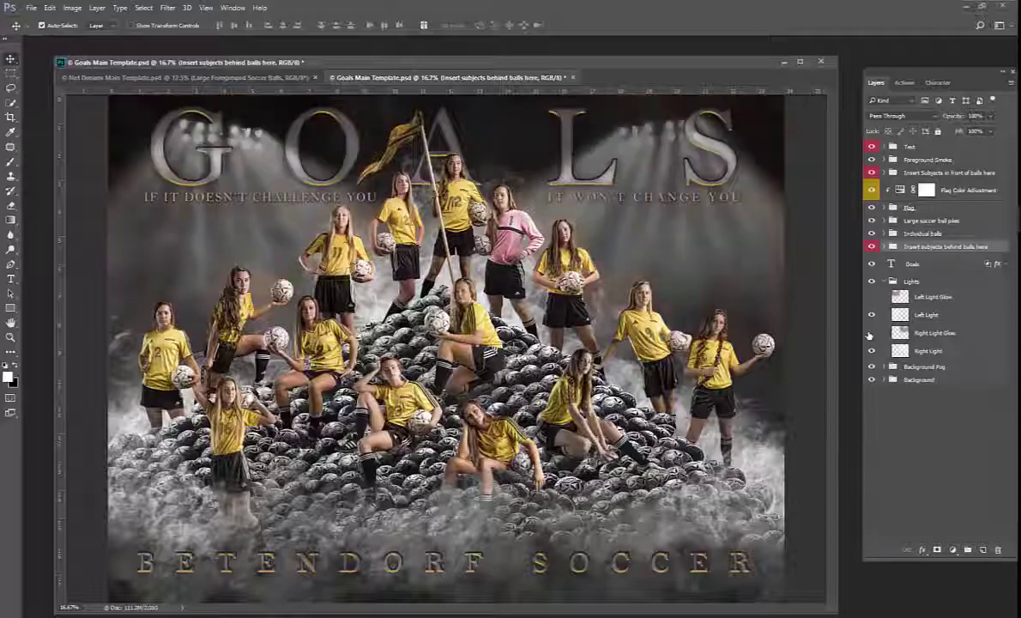
click(871, 314)
click(871, 351)
drag(871, 351, 871, 297)
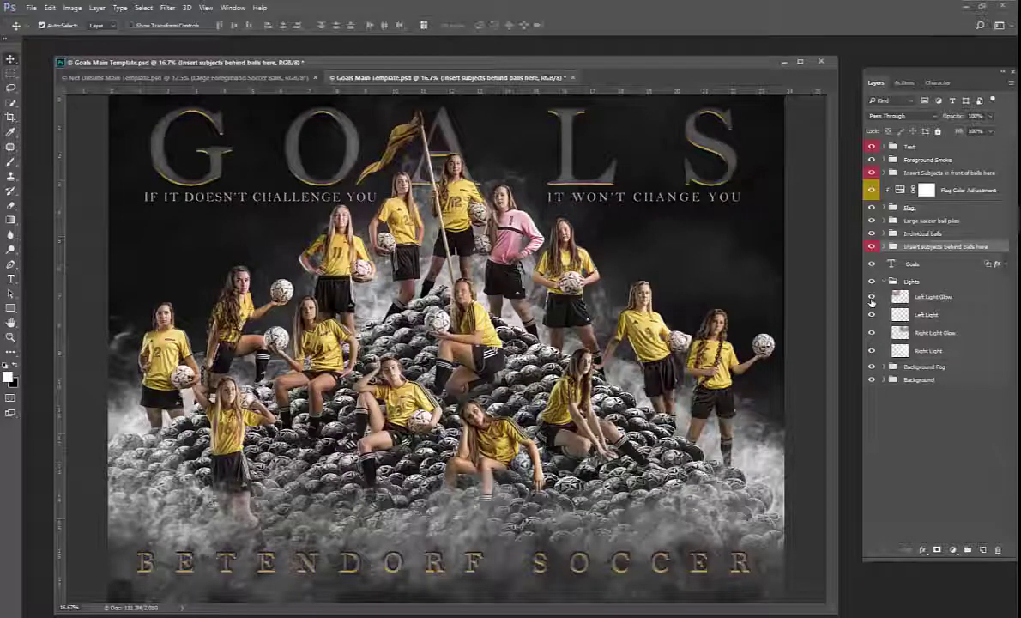
click(884, 282)
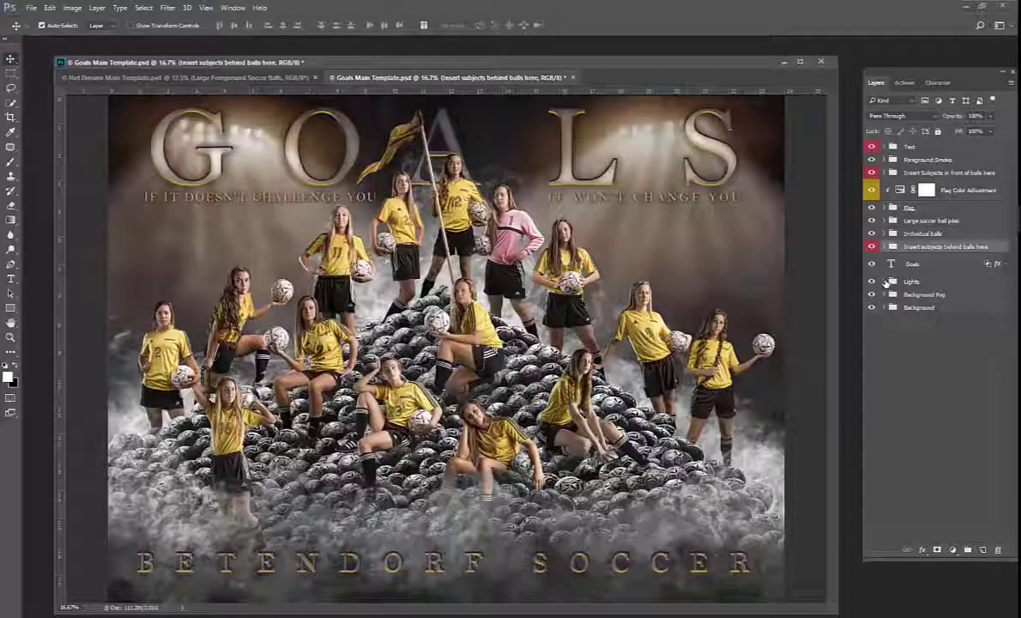
Hide the Highlight Smoke, Highlight Fog and Fog Background layers, and expand the Background group
click(884, 295)
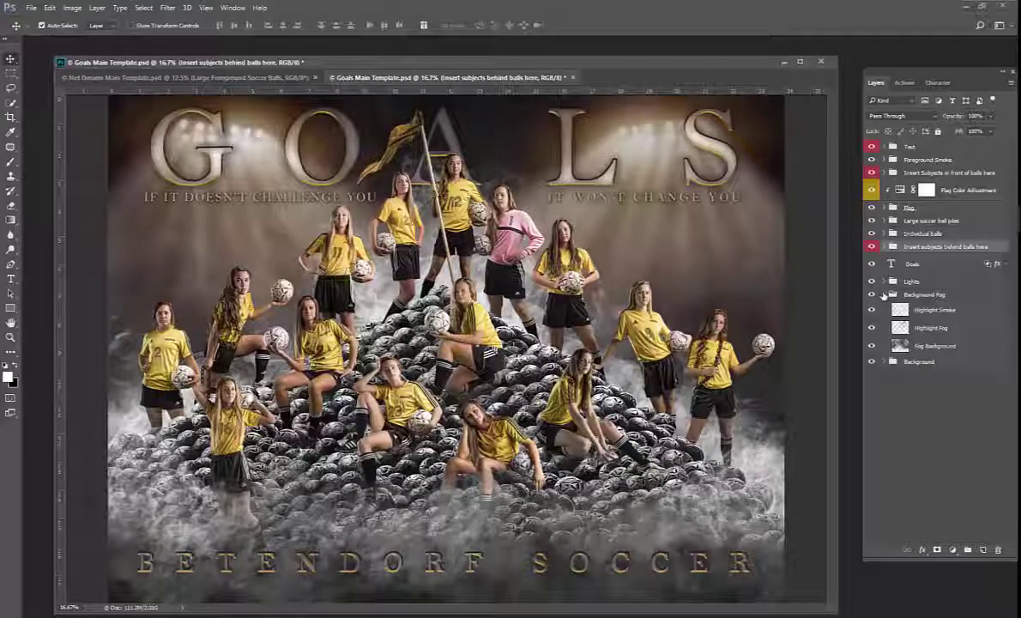
click(870, 310)
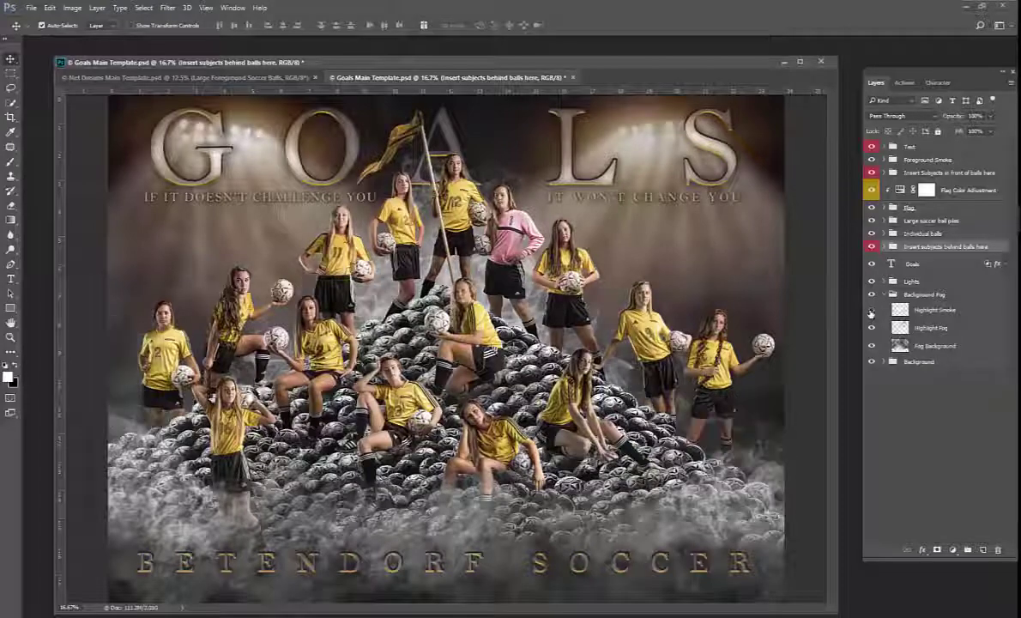
click(871, 328)
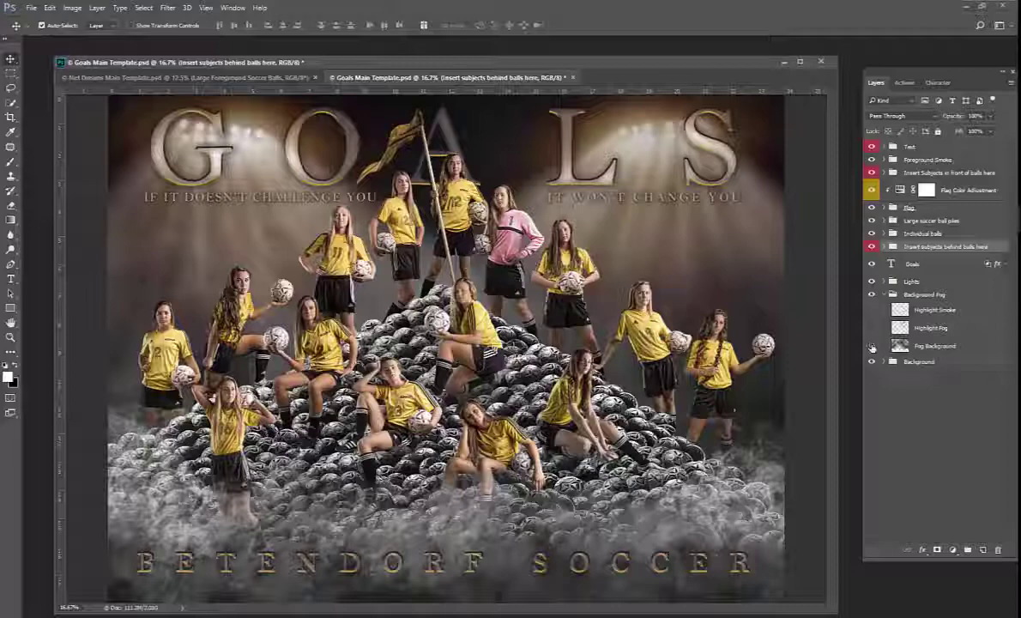
click(870, 346)
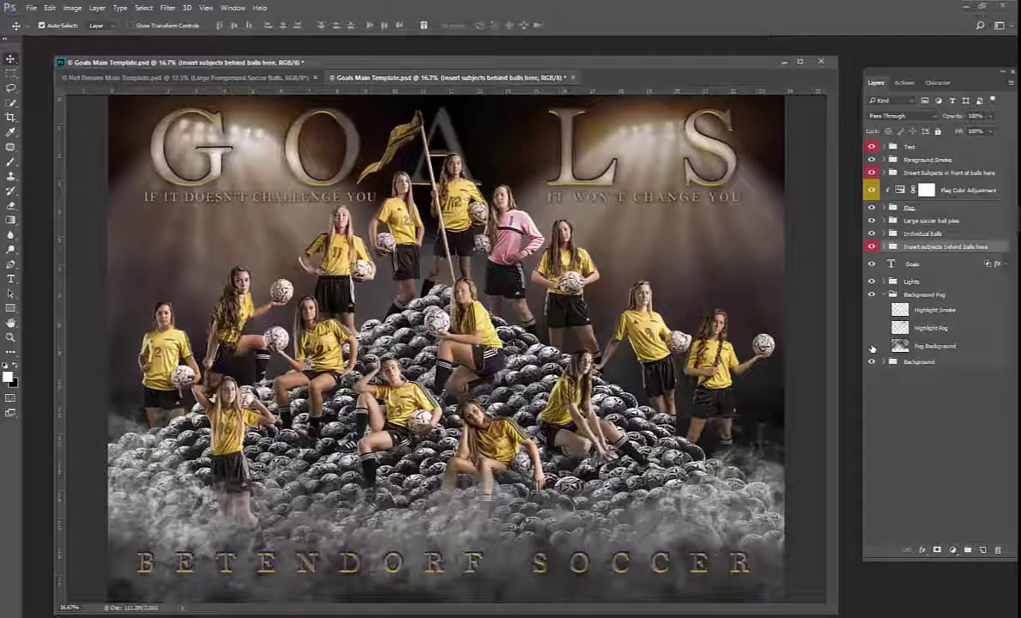
click(884, 361)
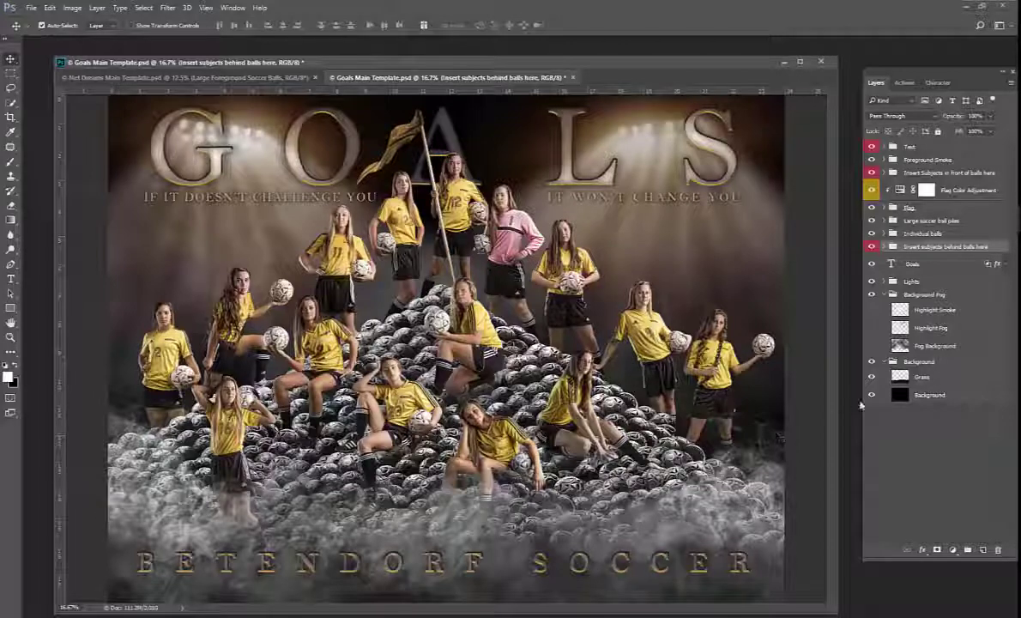
Show the three Background Fog layers again and collapse the Background Fog and Background groups
click(872, 345)
click(871, 328)
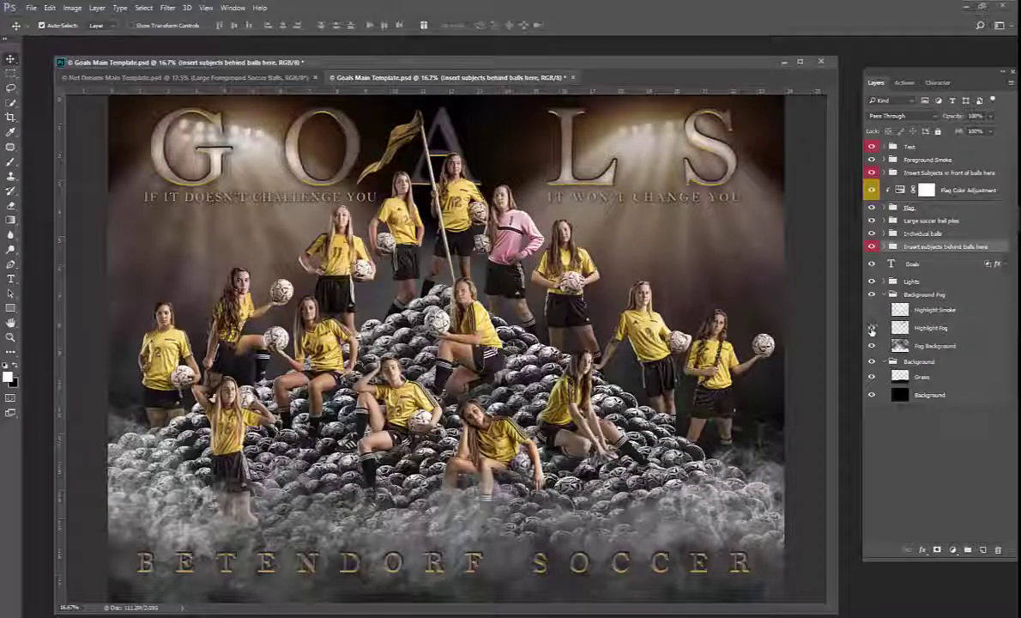
click(872, 328)
click(884, 294)
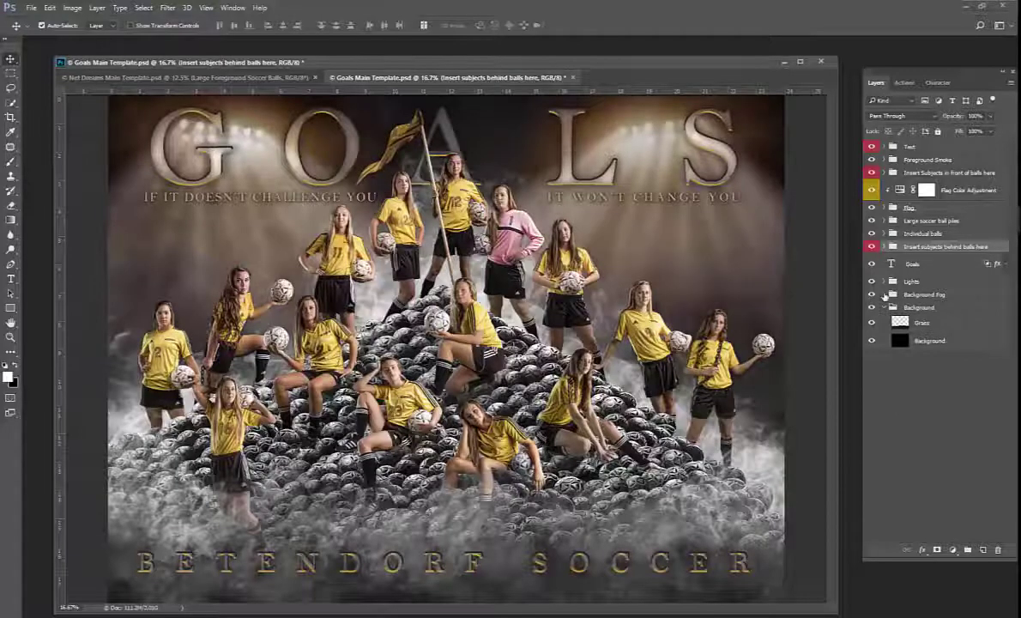
click(883, 308)
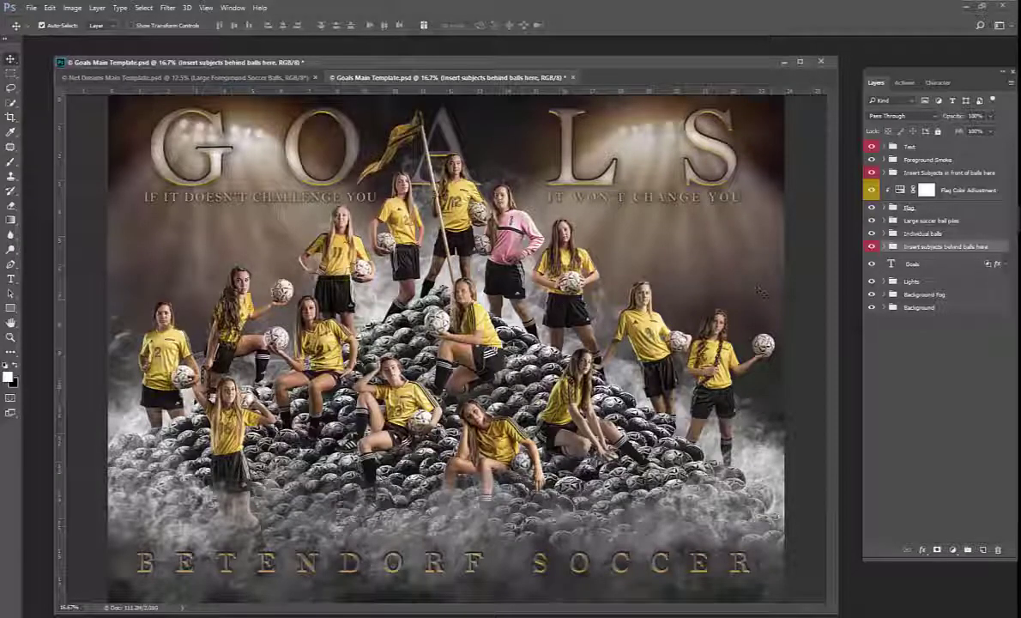
Compare the Net Dreams and Goals main templates by alternating between the two documents, ending on Goals
click(261, 78)
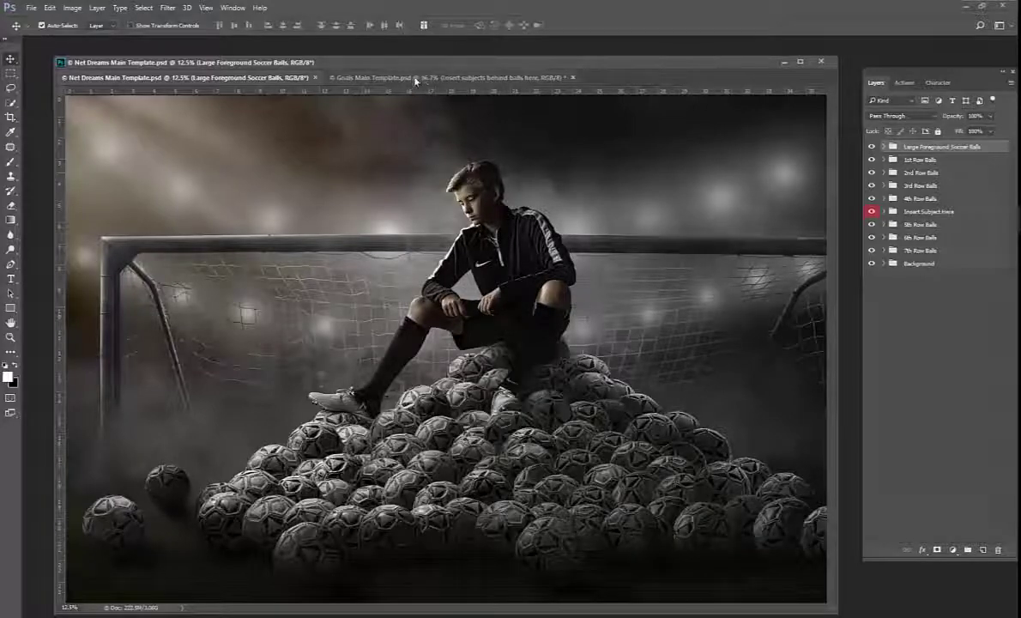
click(388, 77)
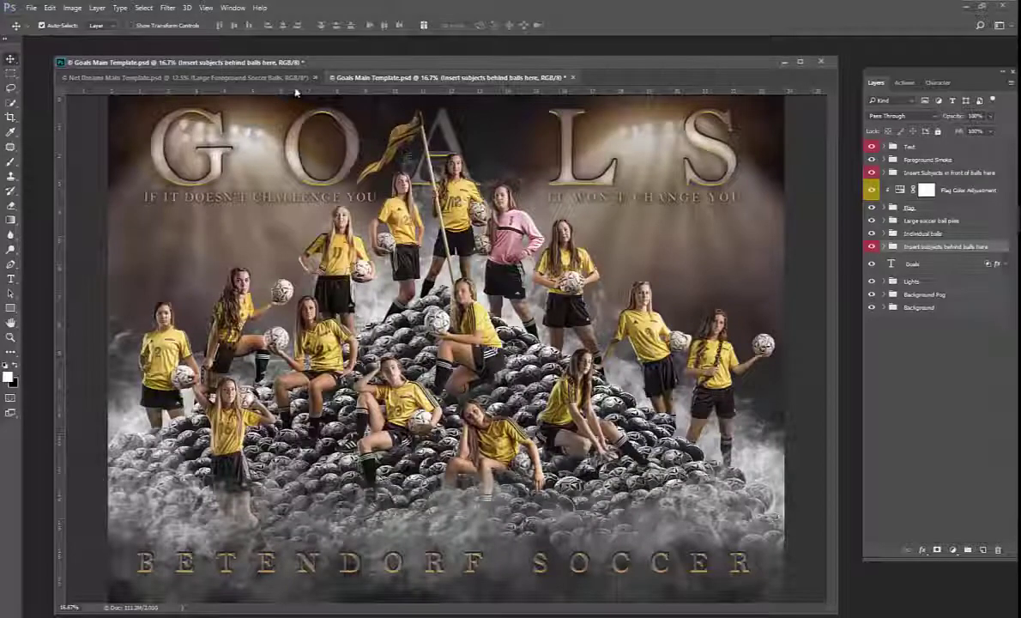
click(272, 77)
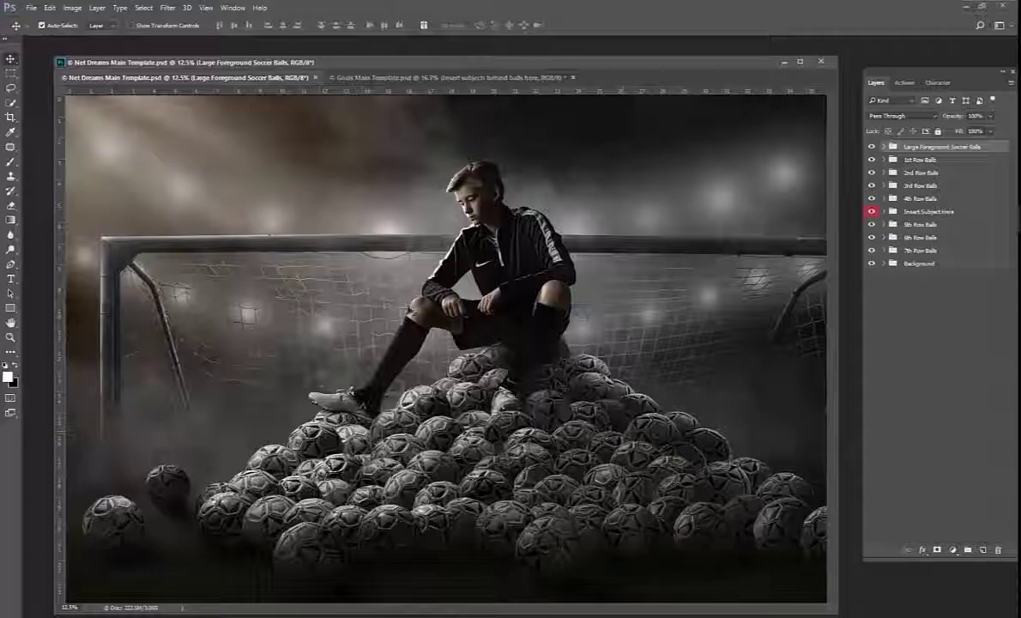
click(366, 78)
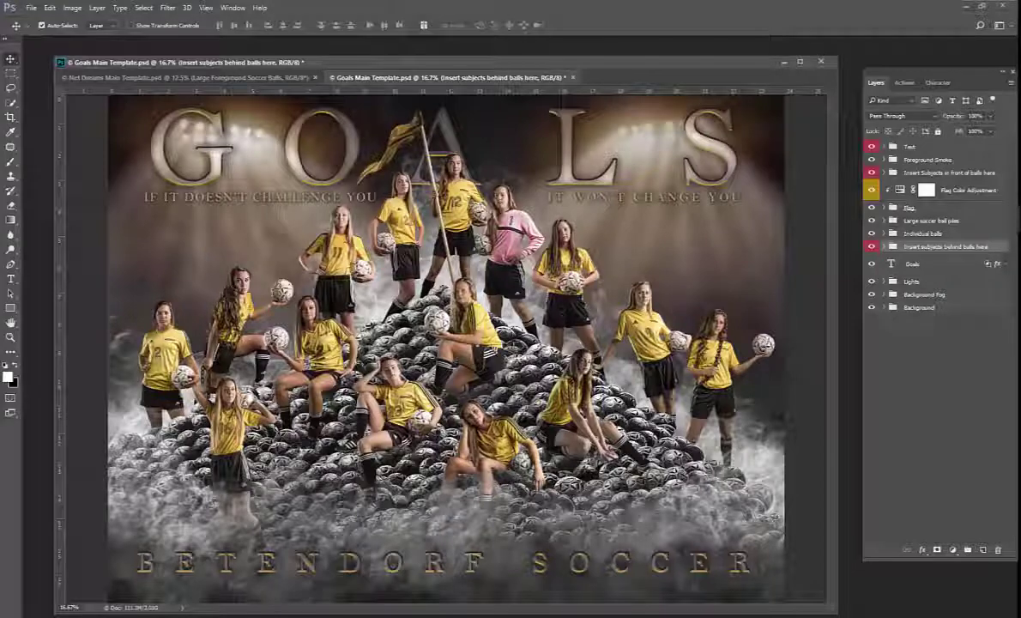
Switch to File Explorer, maximize the Goals-Add-Ons folder window, and open the Goals Individual sample image
key(alt+Tab)
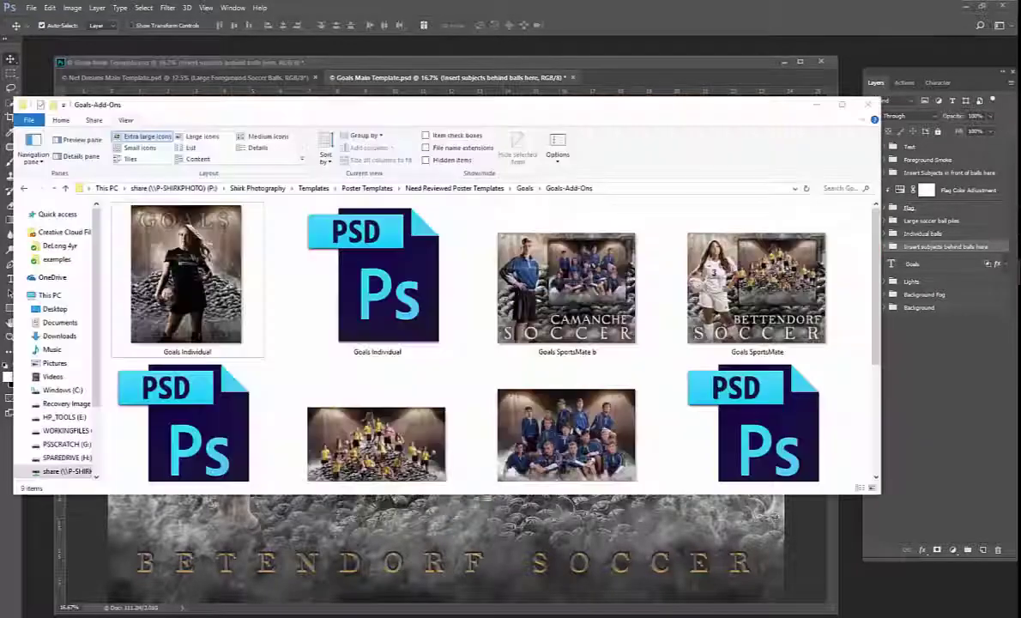
click(843, 105)
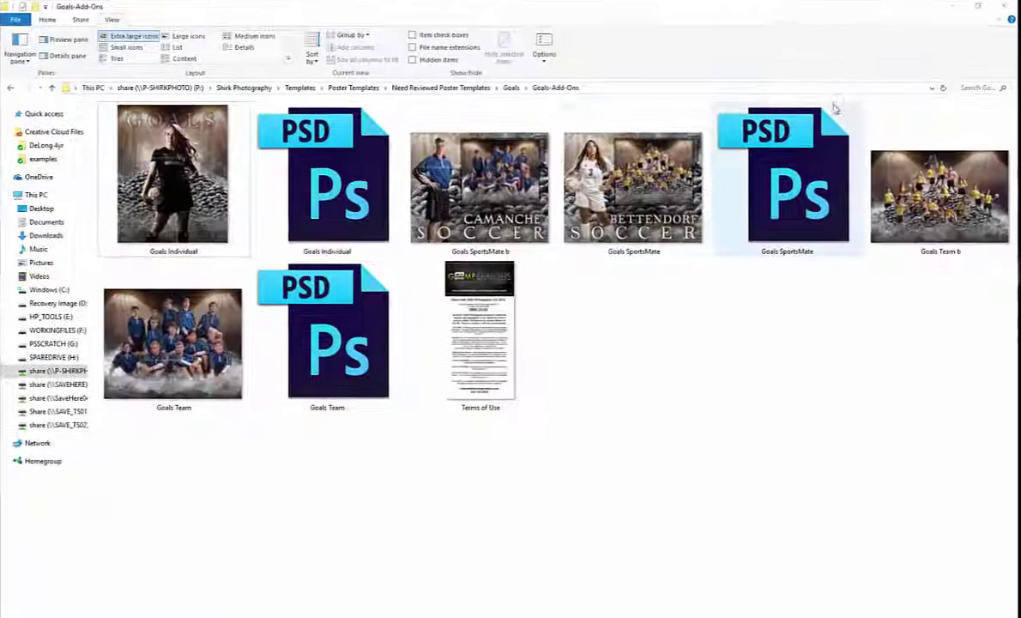
click(180, 184)
double_click(182, 185)
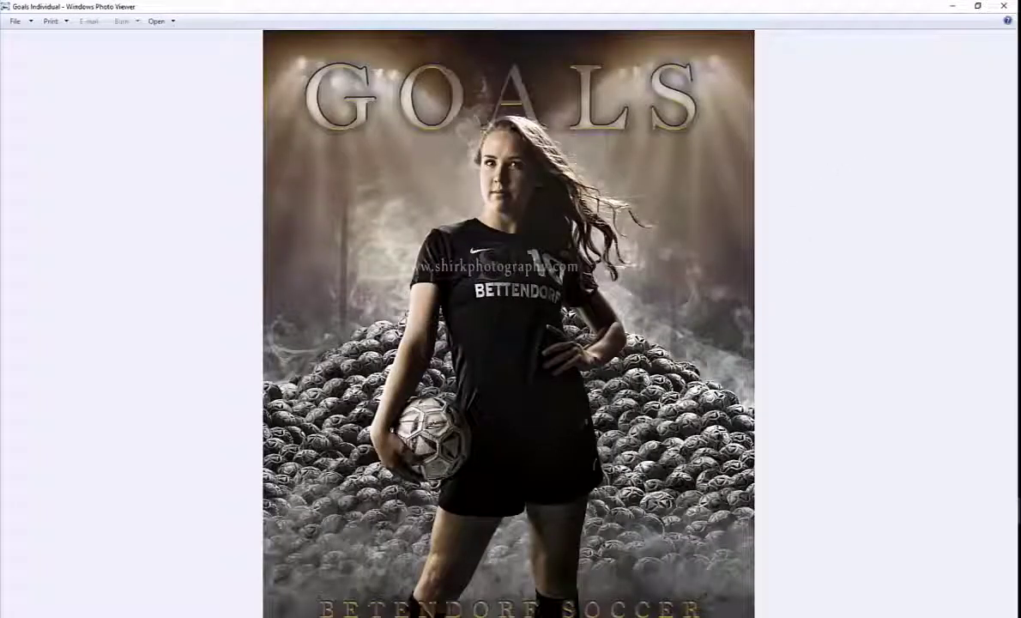
View the Goals SportsMate and Goals Team sample images, and close the image viewer
key(Right)
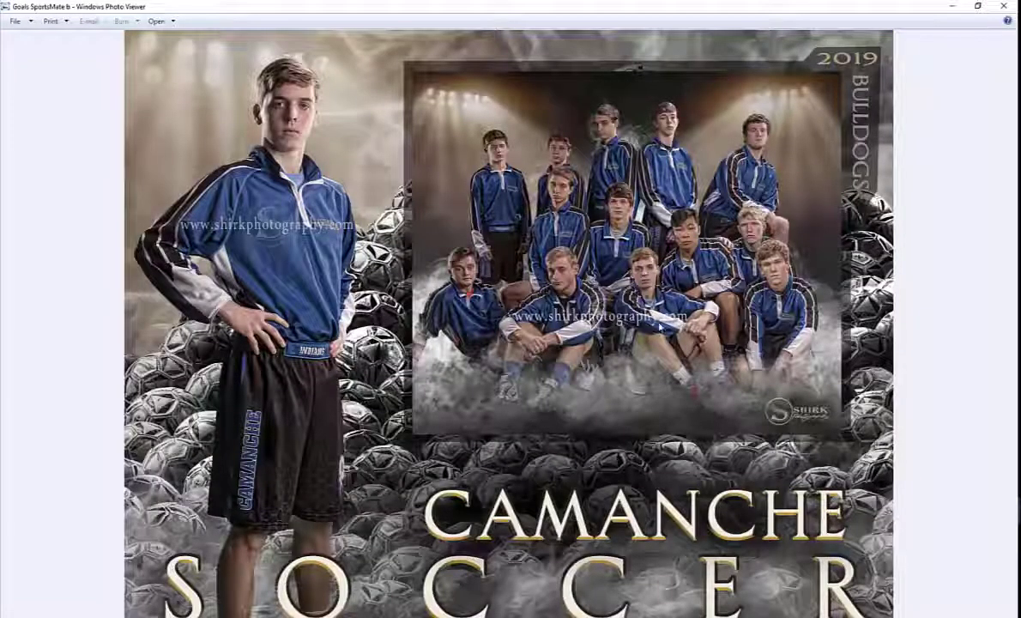
key(Right)
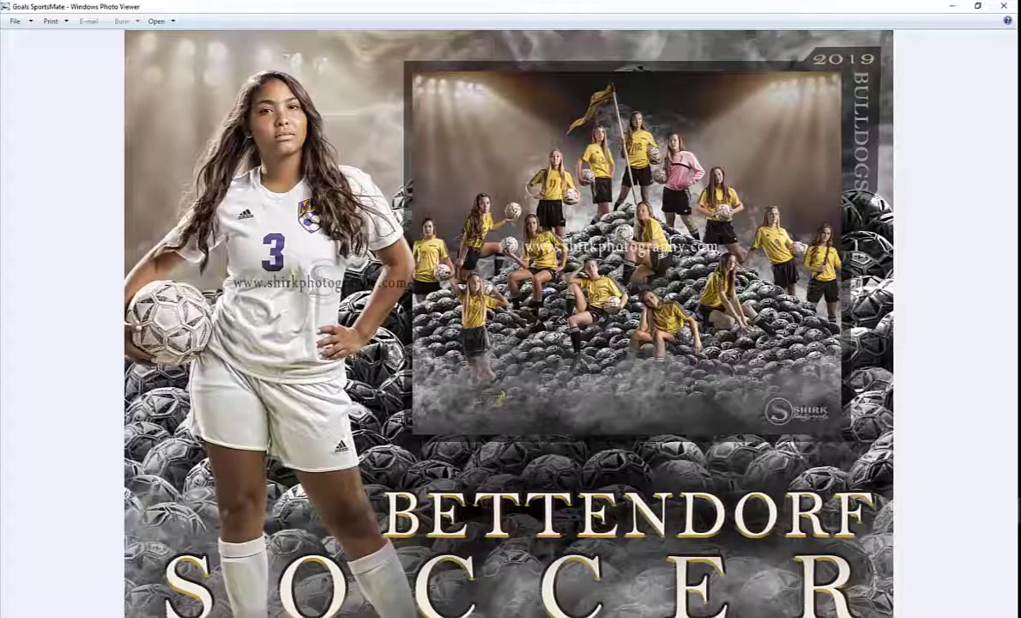
key(Left)
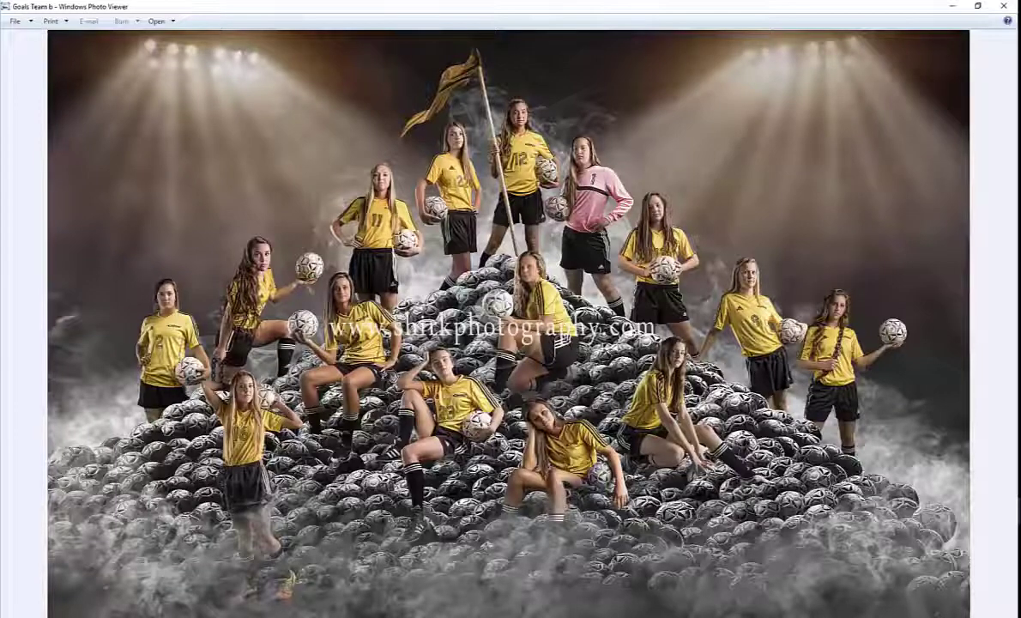
key(Left)
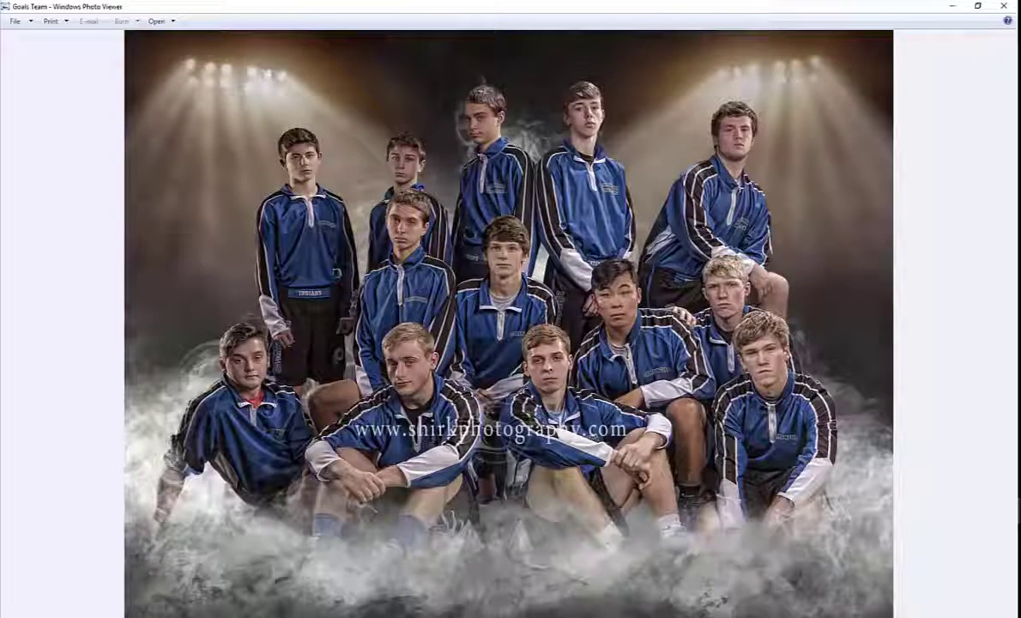
click(1001, 7)
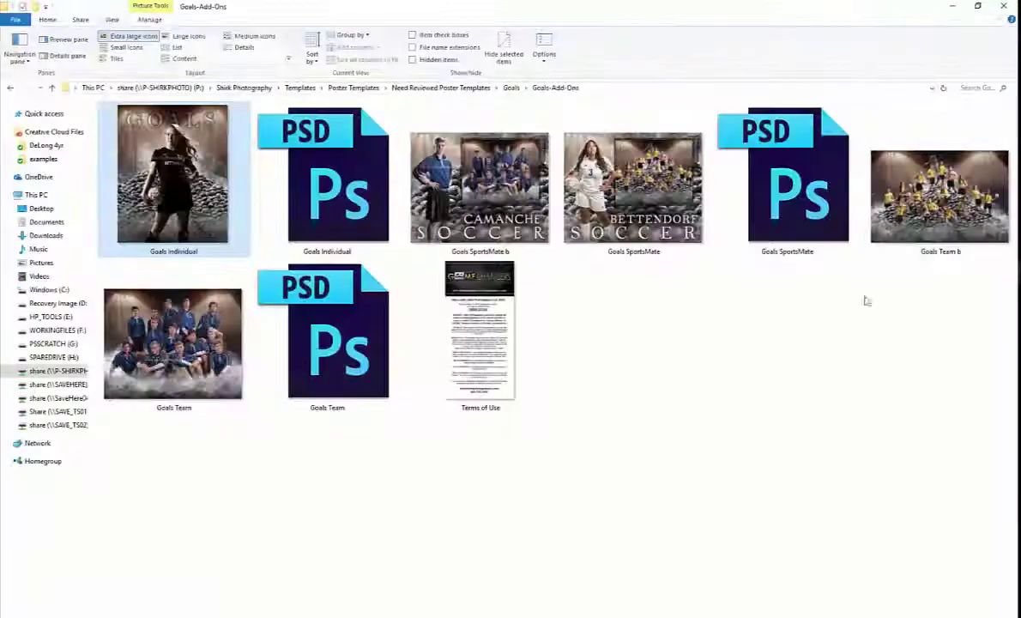
Examine the Samples folder inside Goals-Main-Template and return to the Goals-Main-Template folder
click(12, 89)
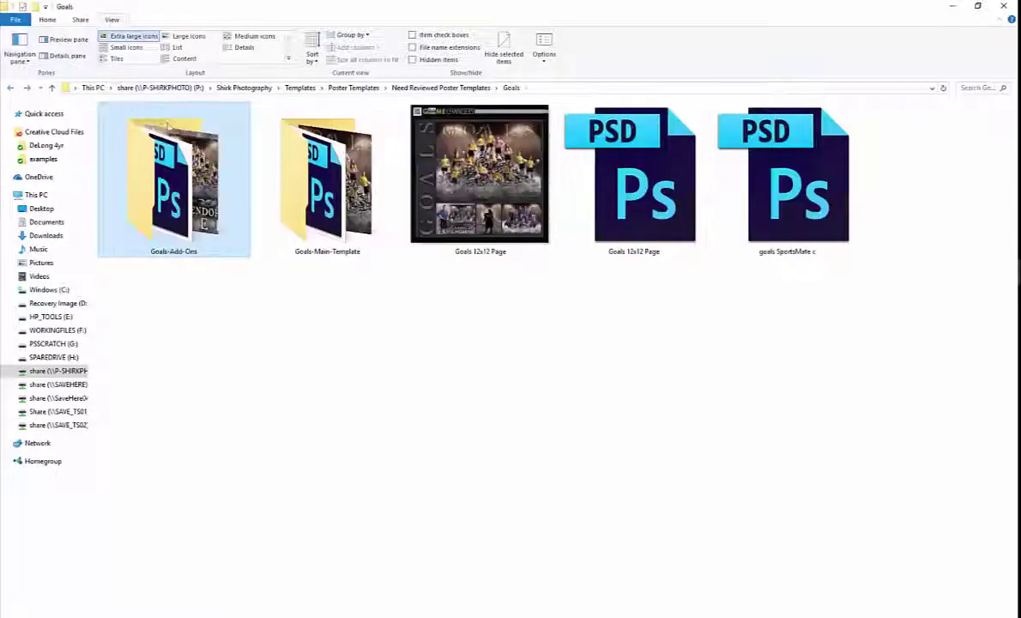
double_click(283, 184)
double_click(122, 122)
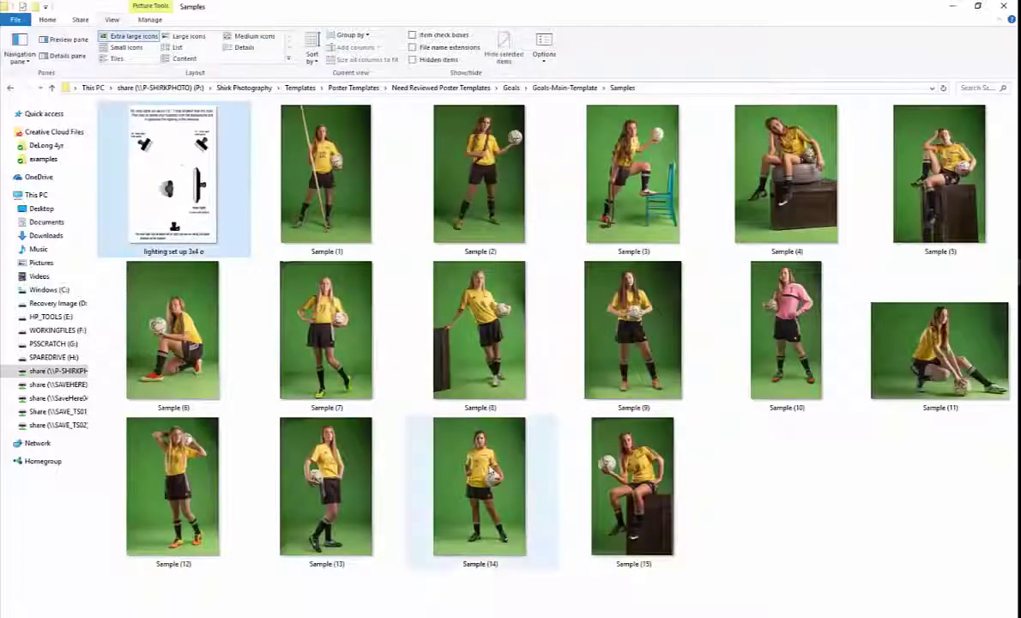
click(12, 89)
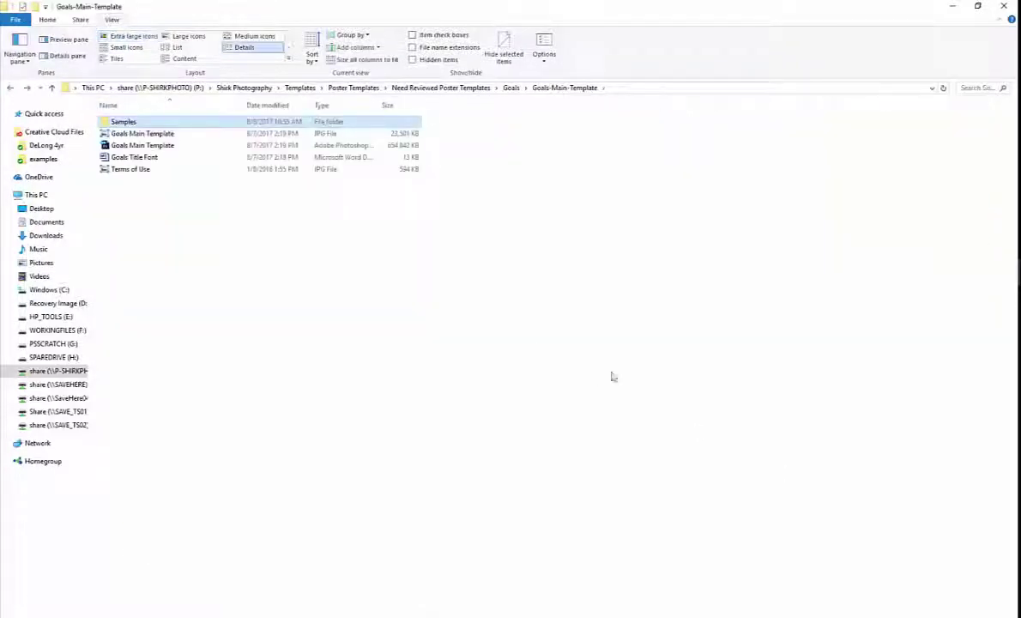